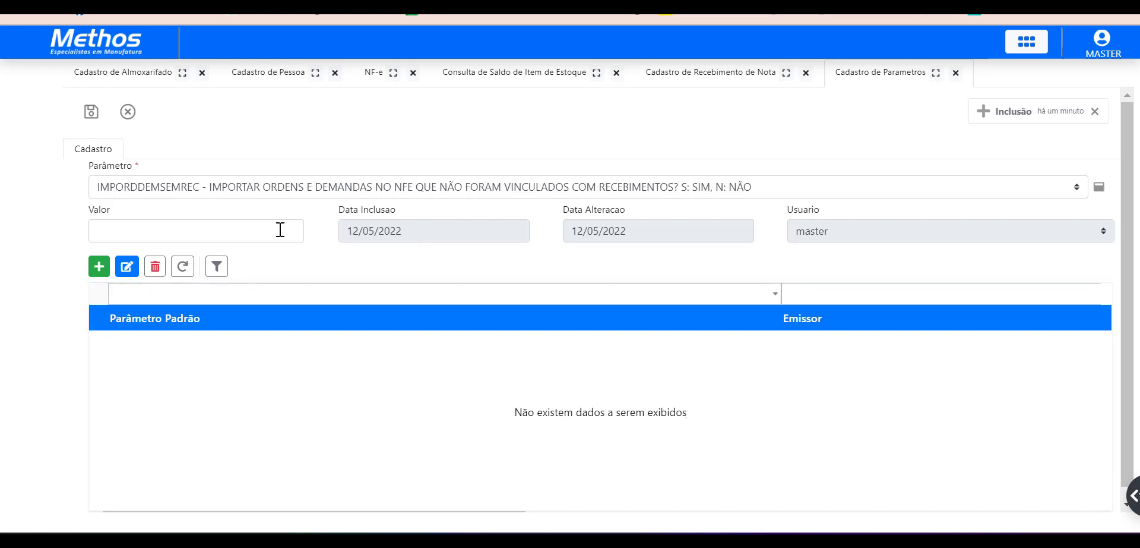
mouse_move(34, 94)
double_click(65, 87)
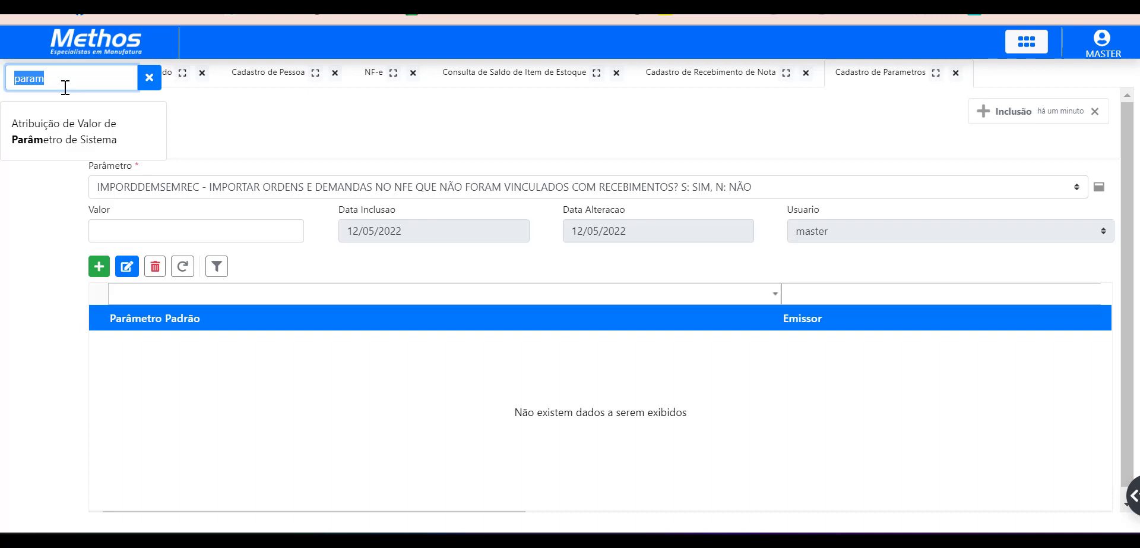
left_click(220, 96)
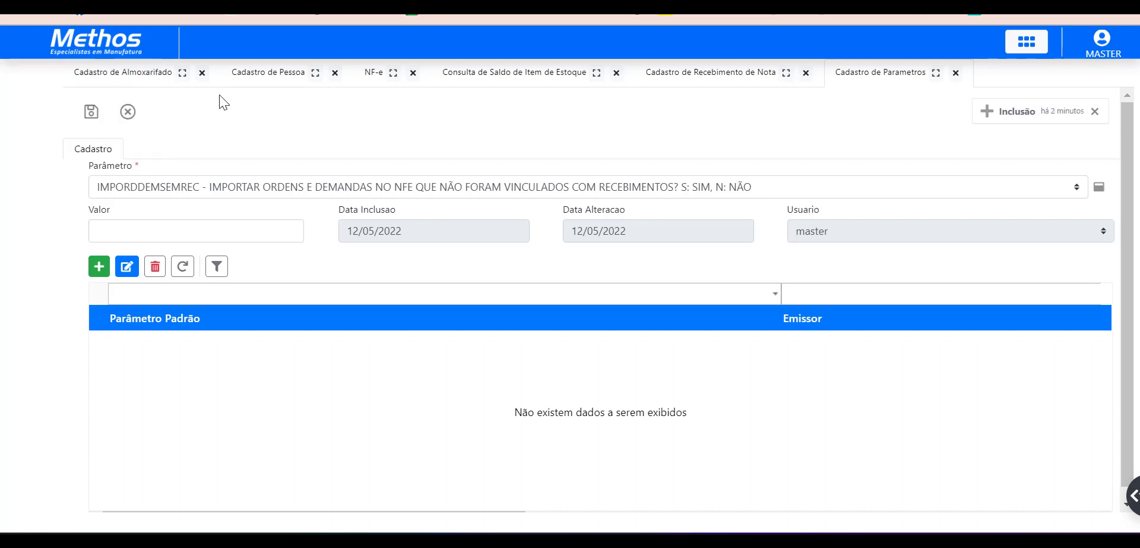
- Start a new warehouse record with issuer 1 - METHOS TECNOLOGIA, code 23 and name CLIENTE DE ESTOQUE
left_click(137, 77)
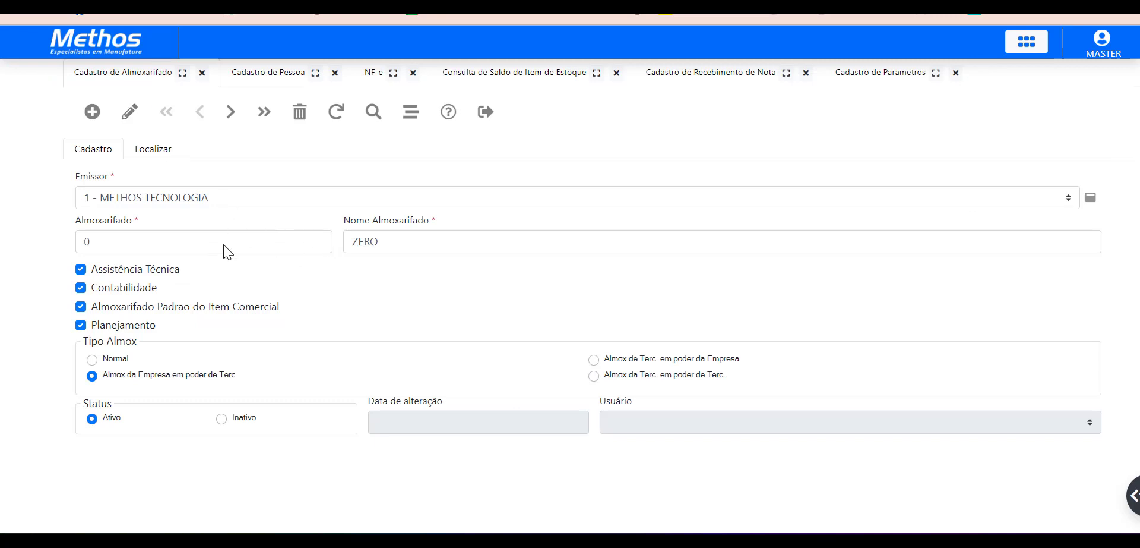
left_click(92, 113)
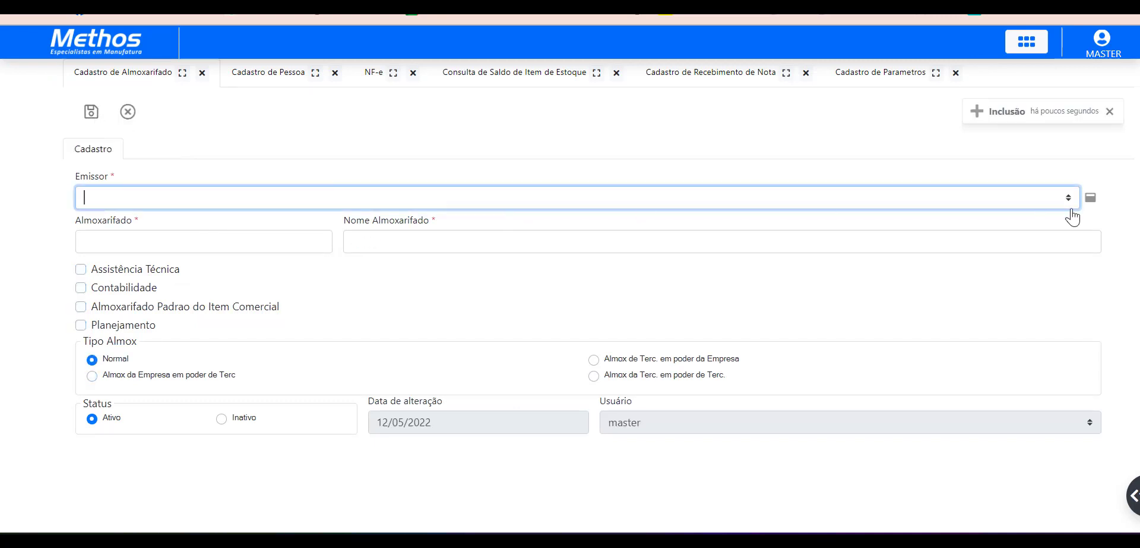
left_click(1068, 202)
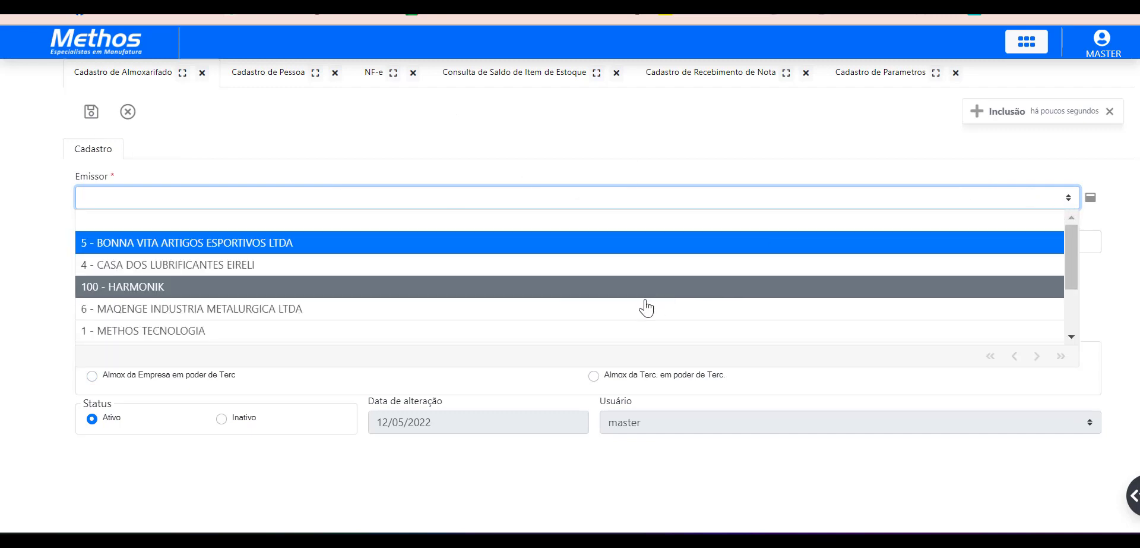
left_click(576, 332)
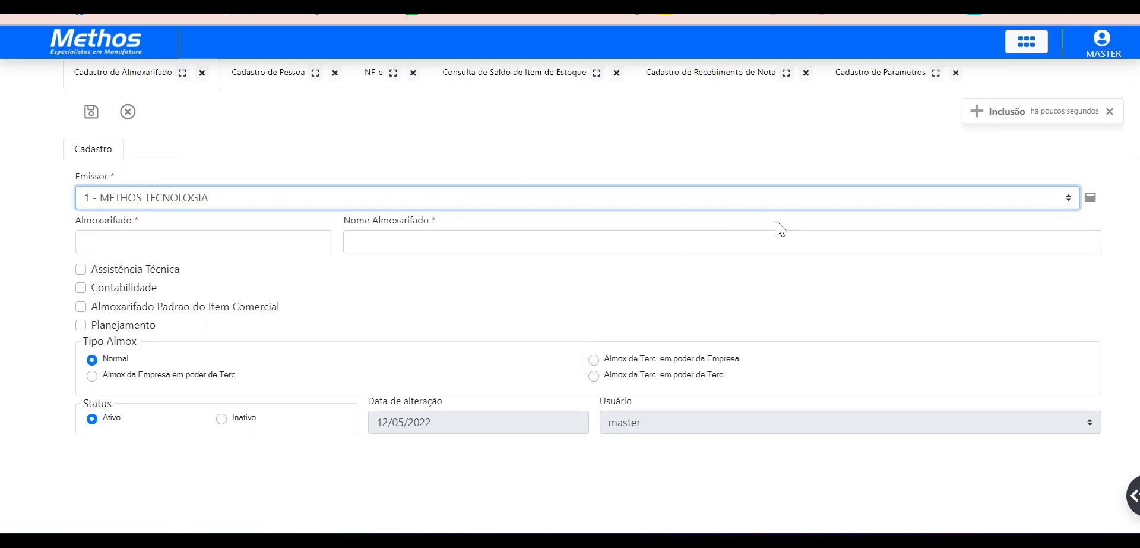
left_click(303, 238)
type("23")
left_click(388, 245)
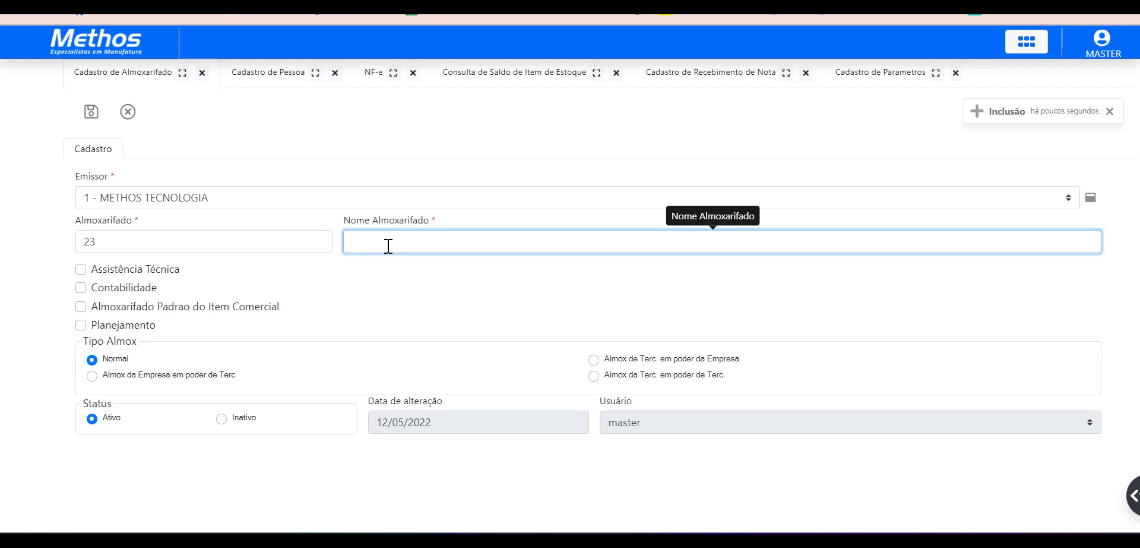
type("CLIENTE DE ESTOQUE")
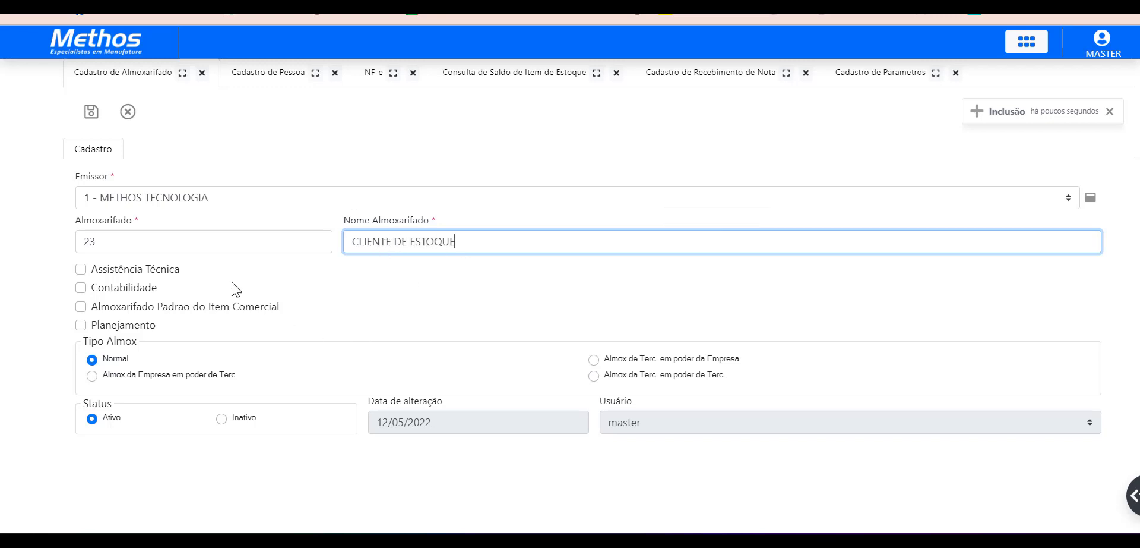
- Enable Contabilidade and Planejamento, set the type to Almox de Terc. em poder da Empresa, and save the warehouse
left_click(82, 289)
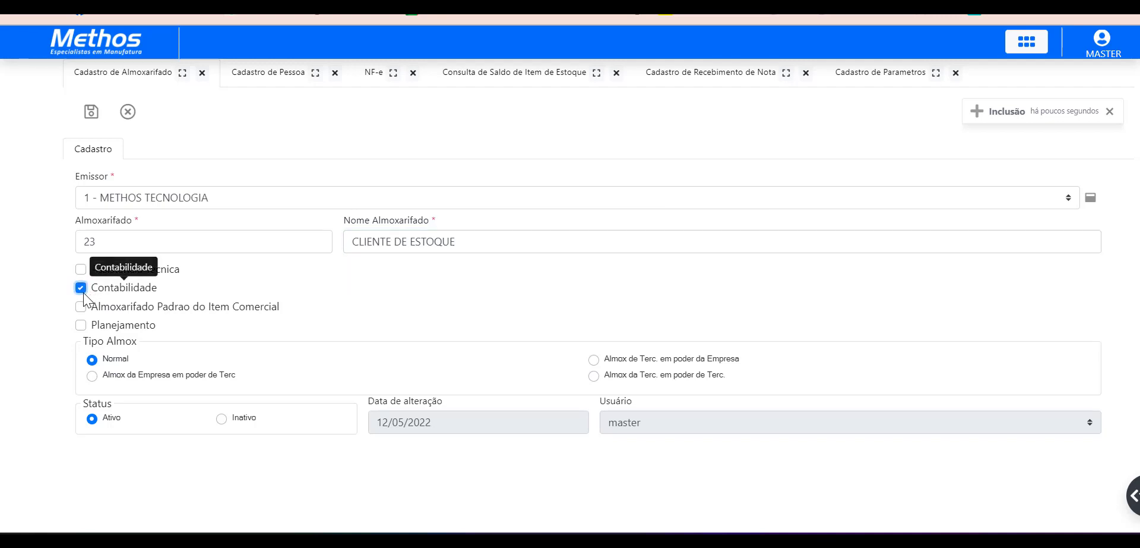
left_click(81, 325)
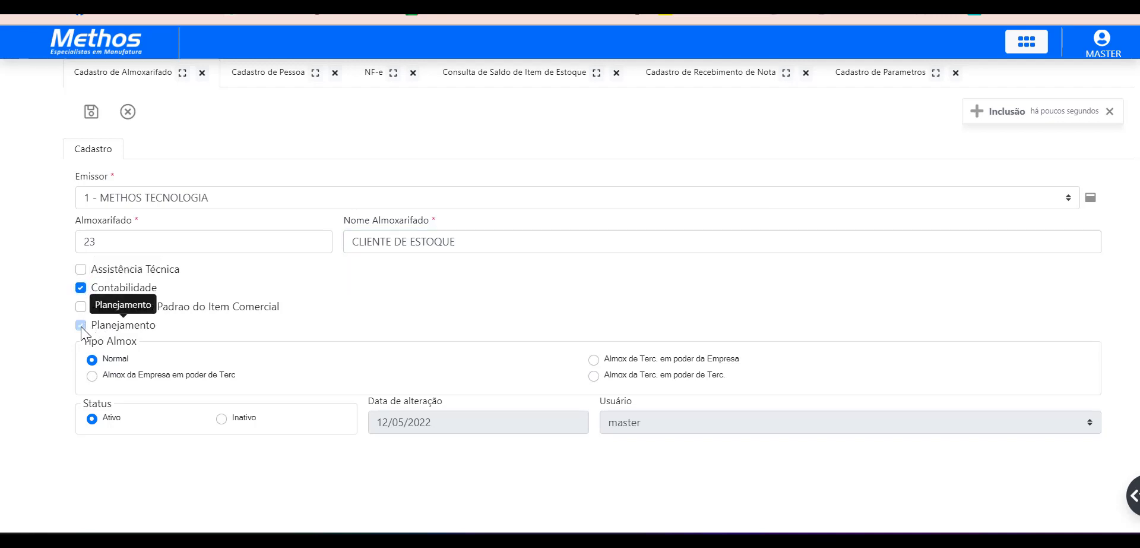
left_click(594, 359)
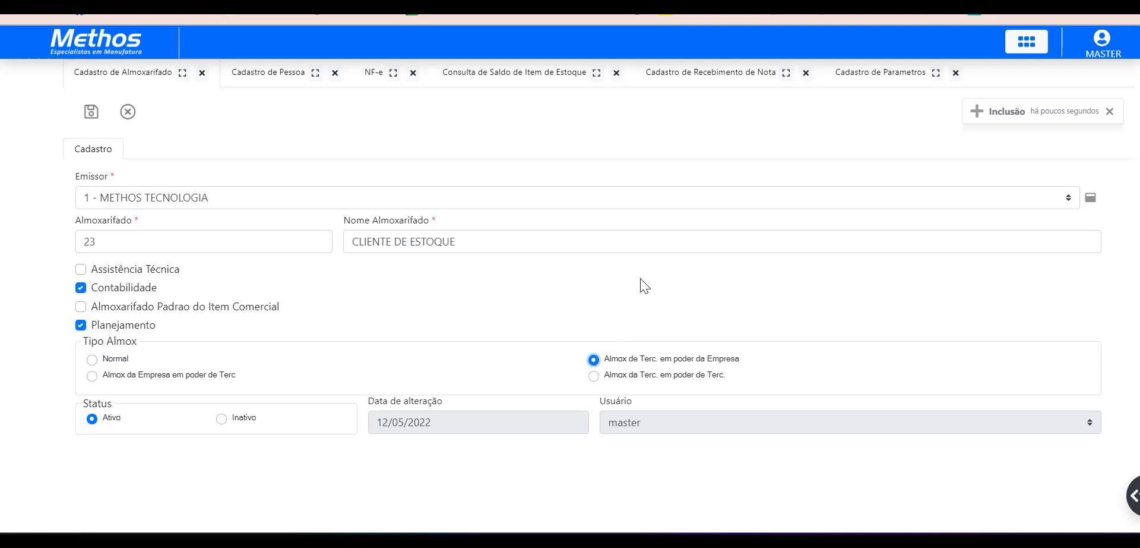
left_click(92, 113)
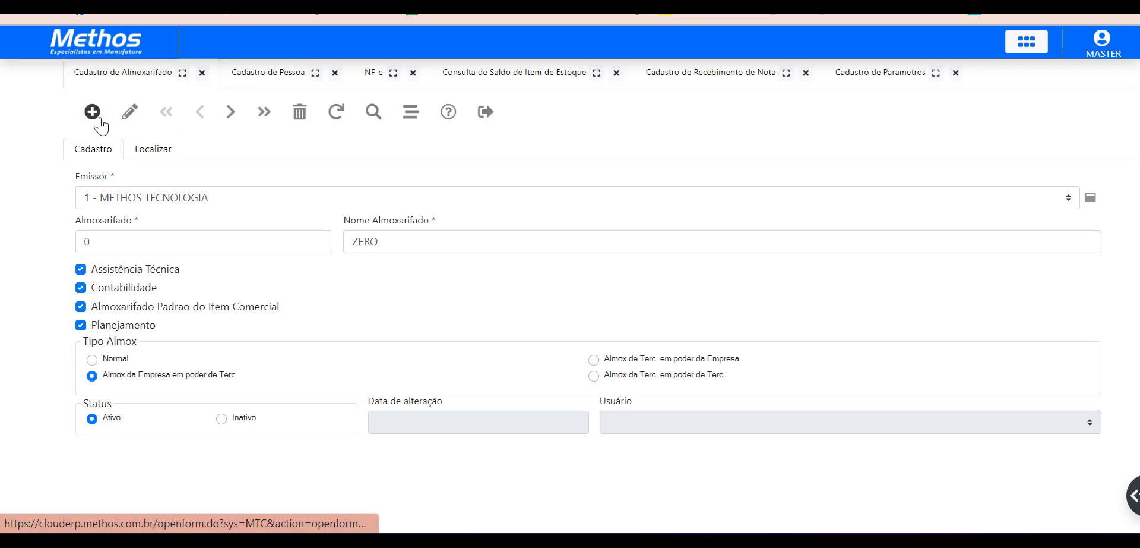
- Open the customer data of ABELHA E ABELHA COM VAREJUSTA DE MOVEIS E UTENS. LTDA in the Cadastro de Pessoa
left_click(270, 76)
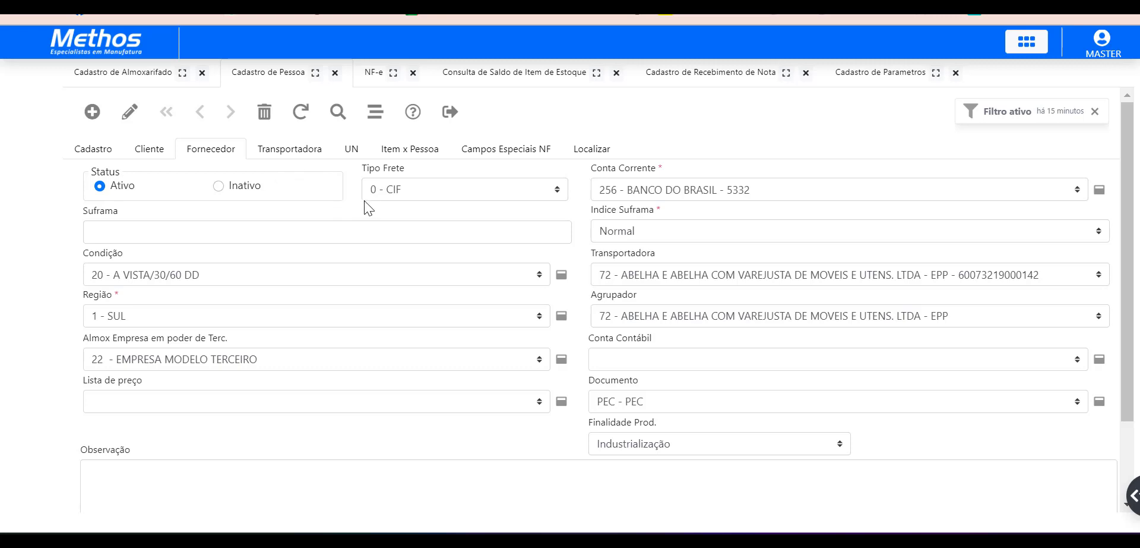
left_click(603, 155)
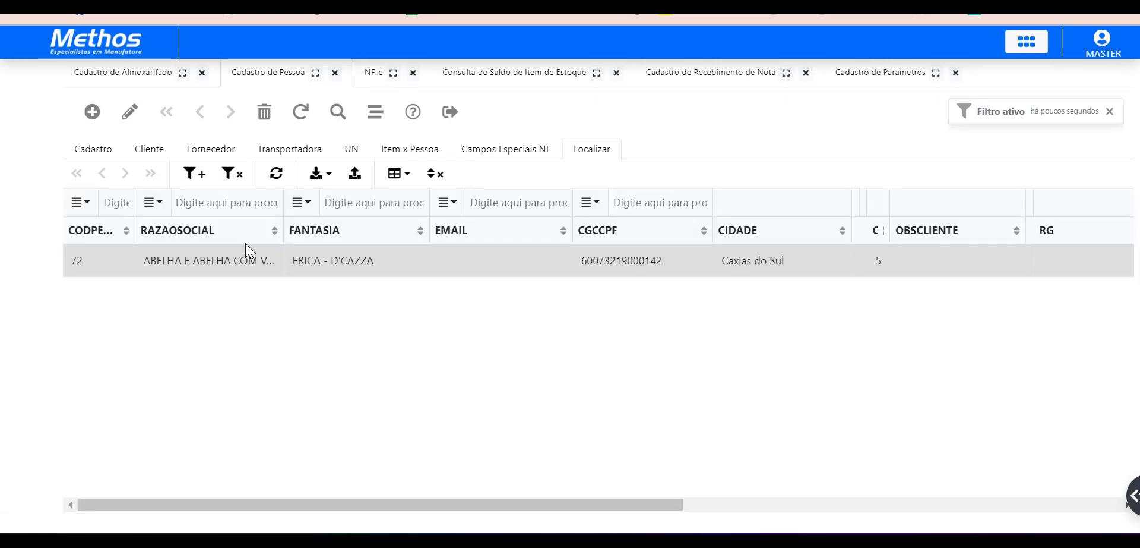
double_click(273, 265)
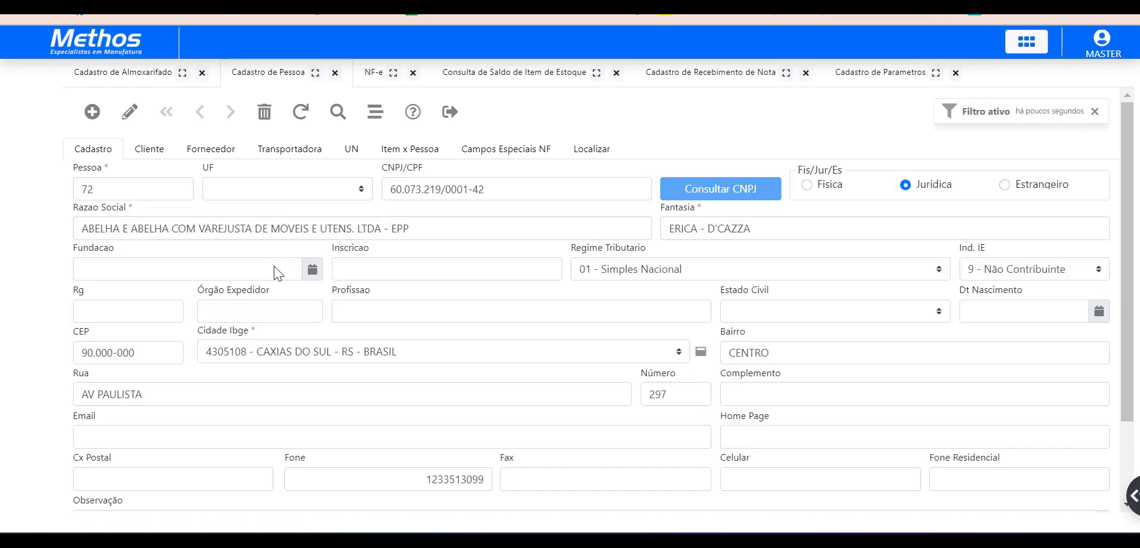
left_click(153, 155)
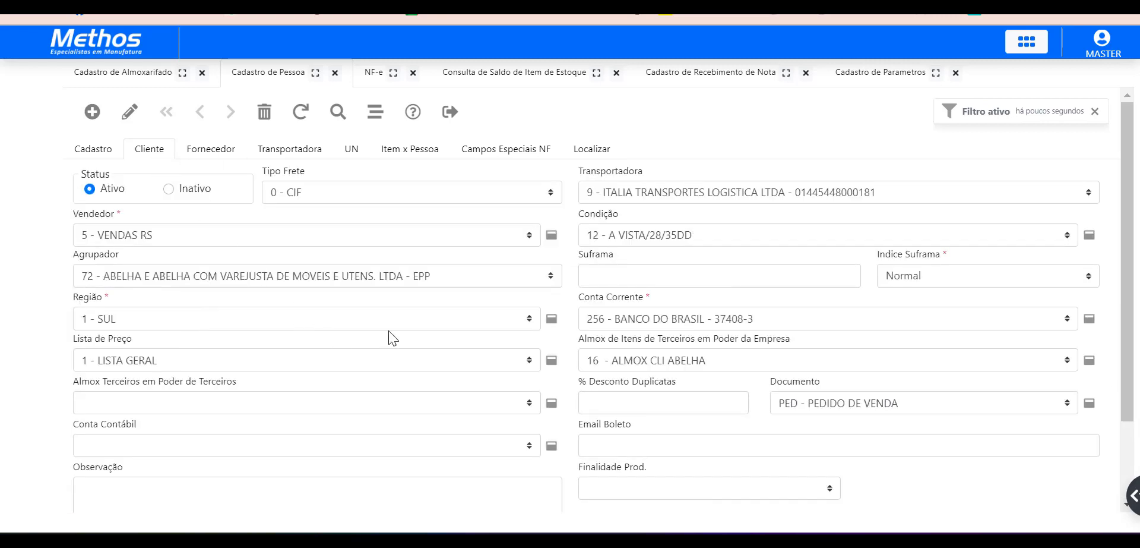
- Clear the customer's Almox de Itens de Terceiros em Poder da Empresa field
scroll(389, 330, "down", 1)
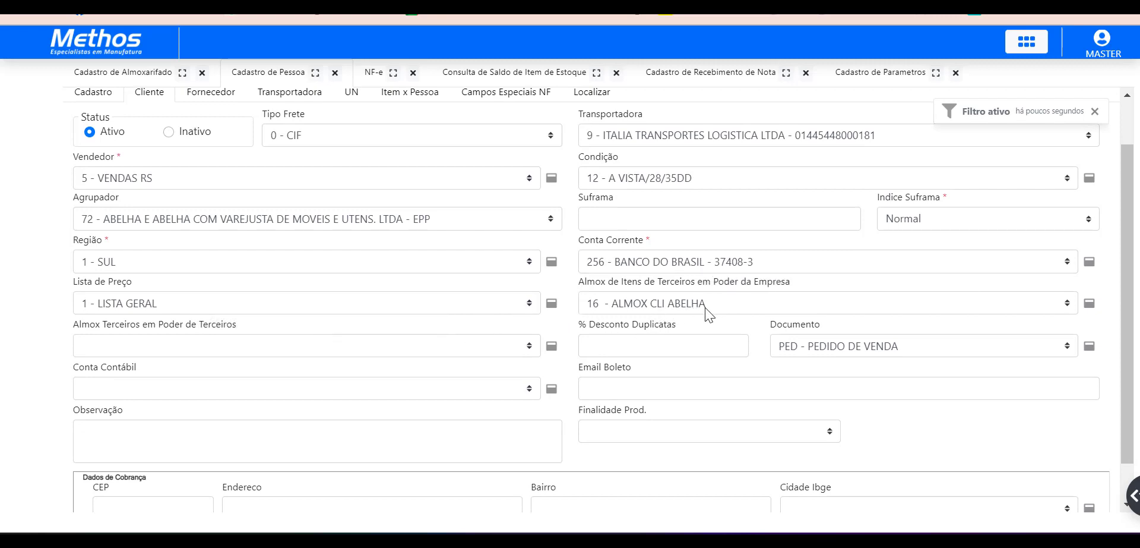
mouse_move(705, 308)
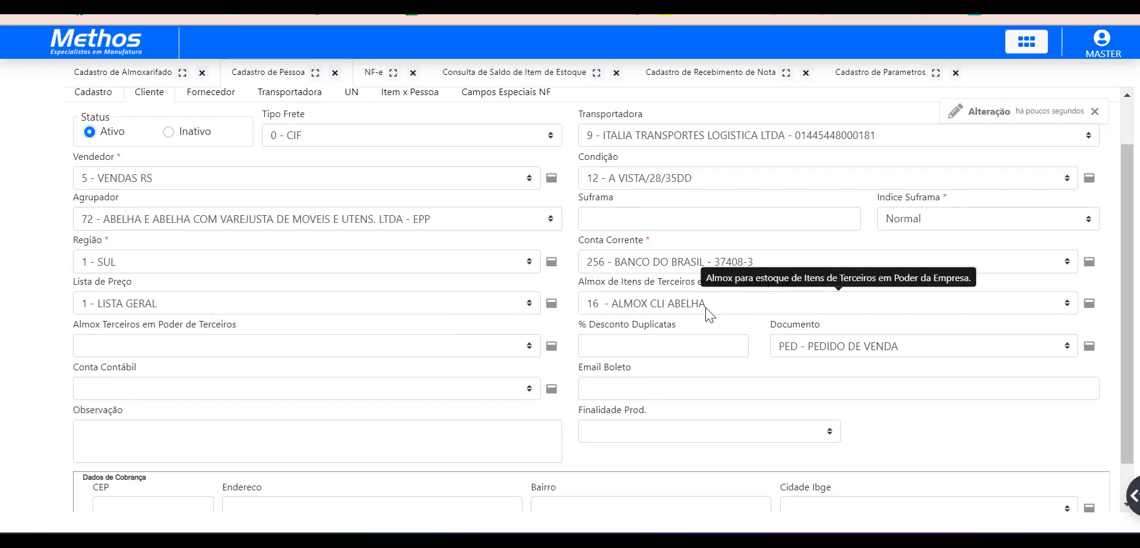
double_click(760, 302)
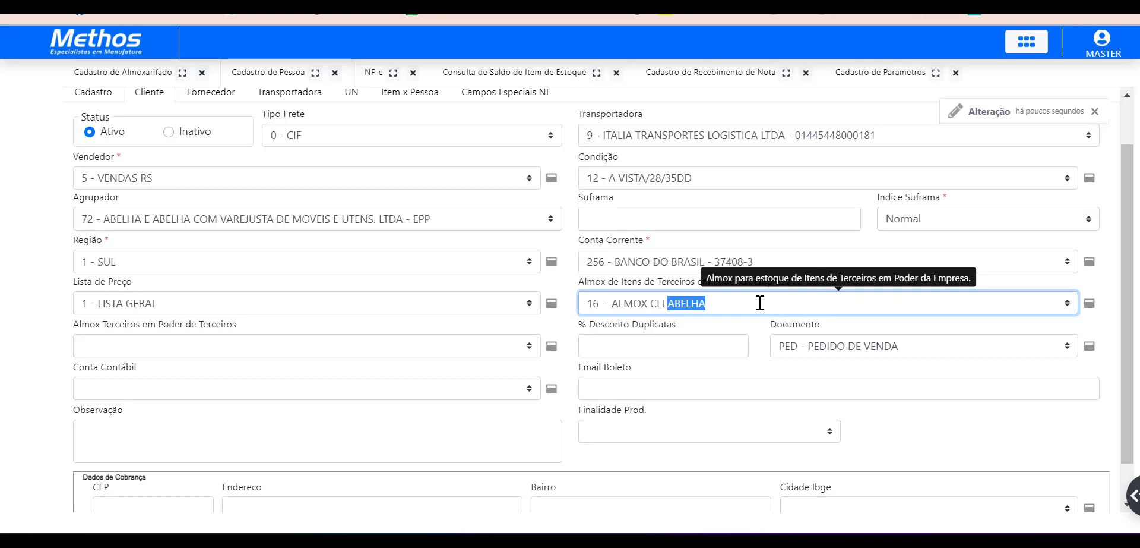
key("BackSpace")
key("BackSpace")
key("BackSpace")
key("BackSpace")
key("BackSpace")
key("BackSpace")
key("BackSpace")
key("BackSpace")
key("BackSpace")
key("BackSpace")
key("BackSpace")
key("BackSpace")
key("BackSpace")
key("BackSpace")
key("BackSpace")
key("BackSpace")
key("BackSpace")
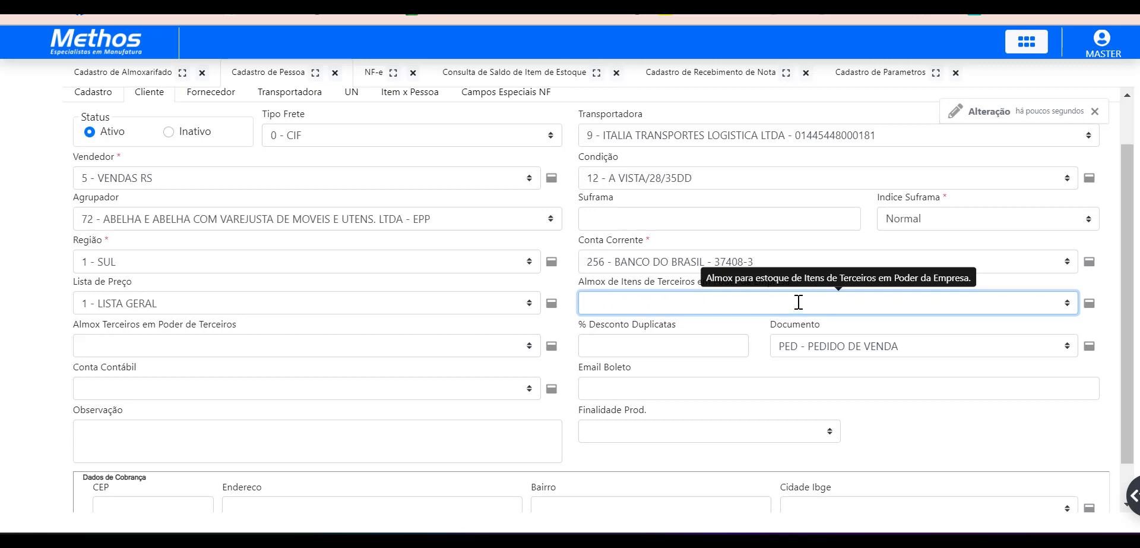
- Try to filter the third-party warehouse list by "esto" and "client"
left_click(1070, 306)
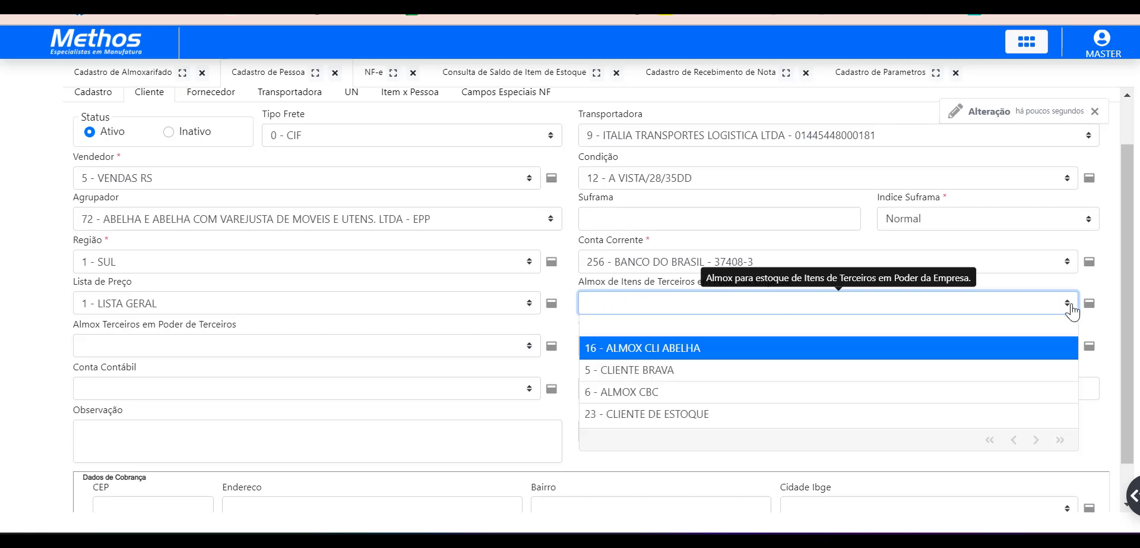
type("esto")
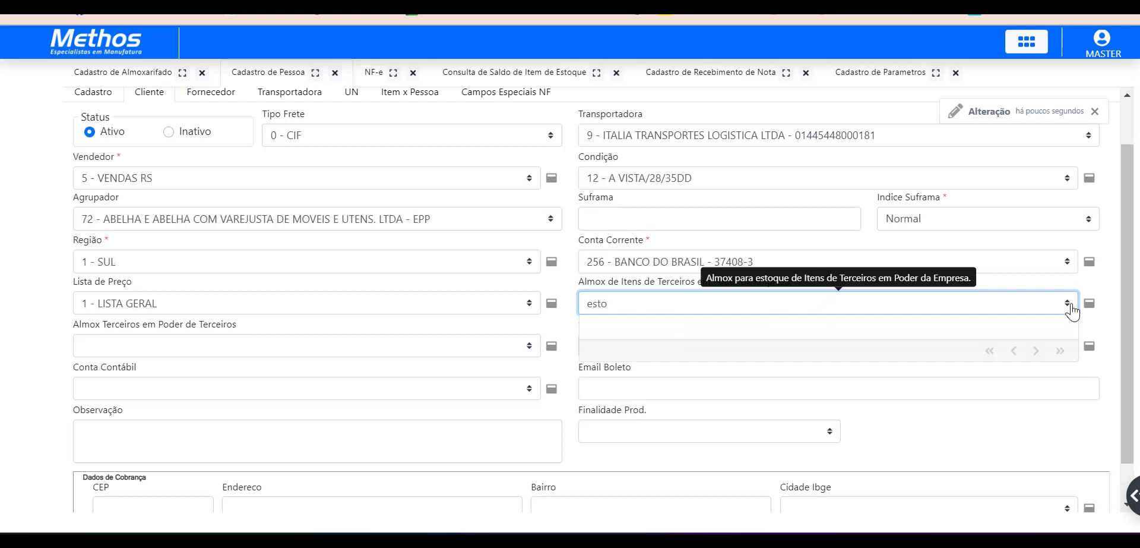
key("BackSpace")
key("BackSpace")
key("BackSpace")
key("BackSpace")
left_click(1069, 304)
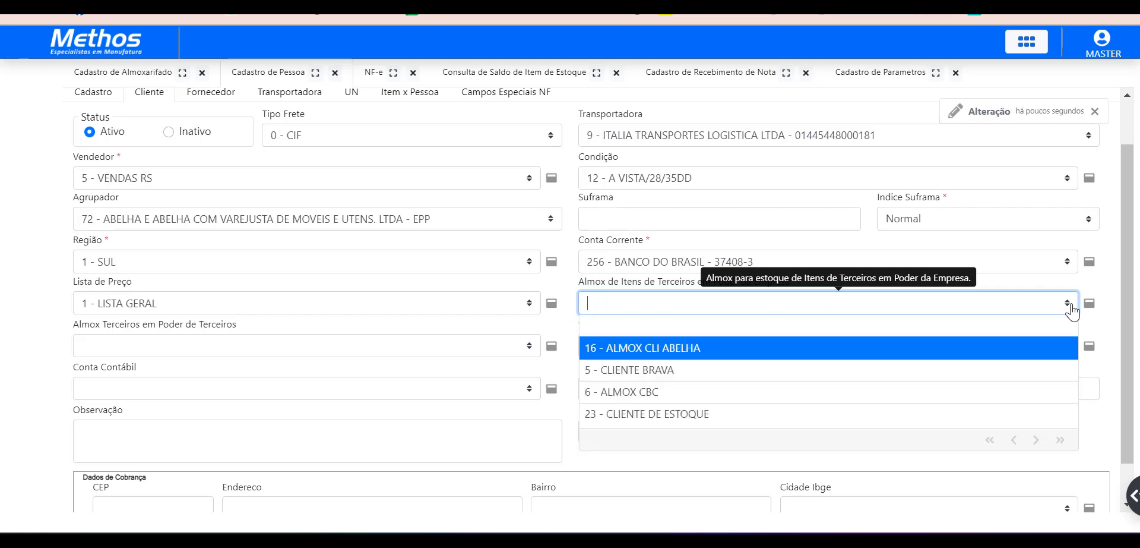
type("esto")
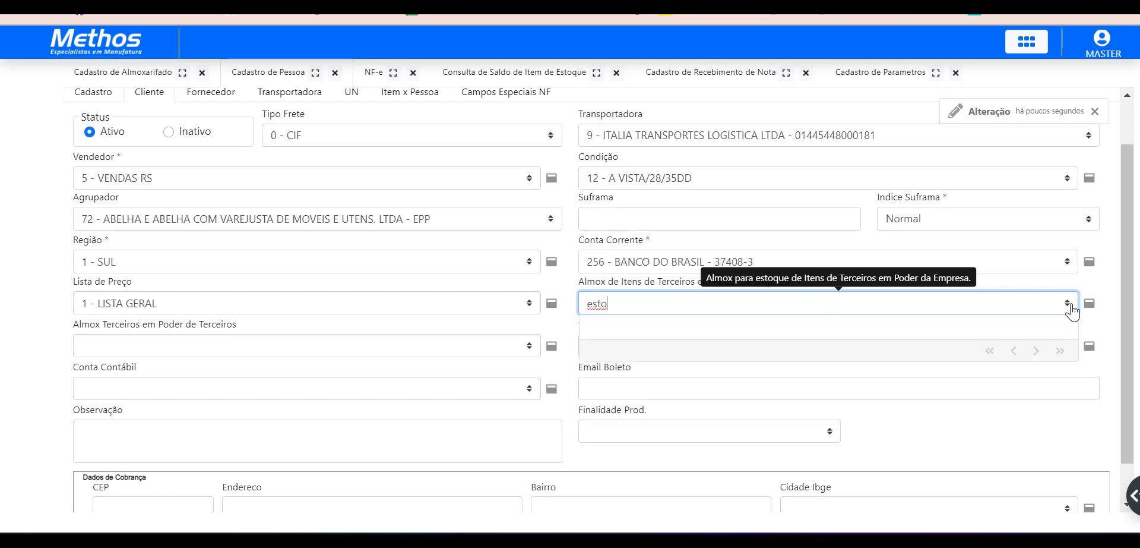
key("BackSpace")
key("BackSpace")
key("BackSpace")
key("BackSpace")
type("client")
key("BackSpace")
key("BackSpace")
key("BackSpace")
key("BackSpace")
key("BackSpace")
key("BackSpace")
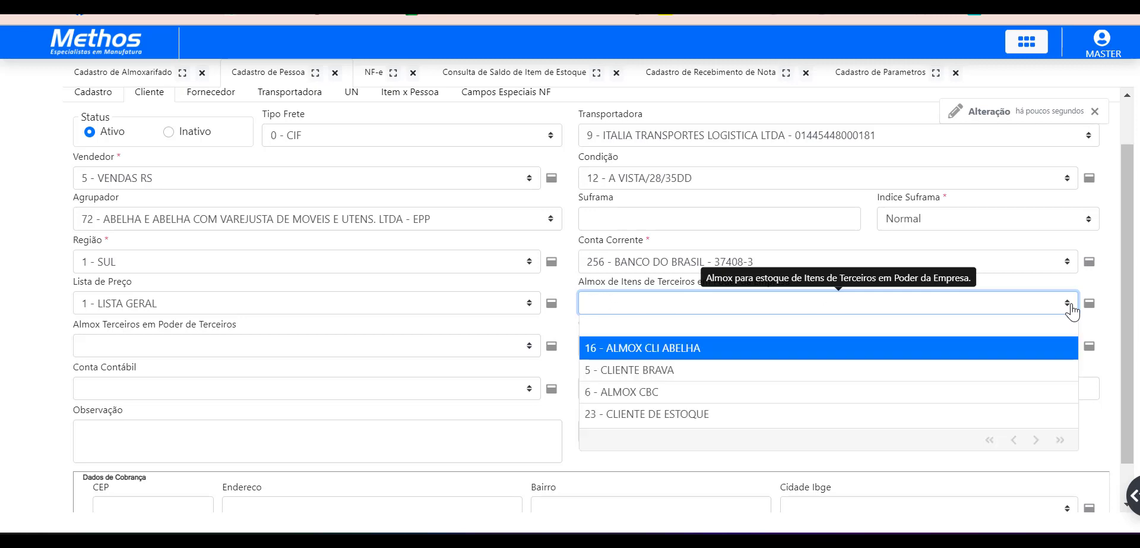
- Set the customer's Almox de Itens de Terceiros em Poder da Empresa to 23 - CLIENTE DE ESTOQUE and save the record
scroll(1072, 309, "down", 1)
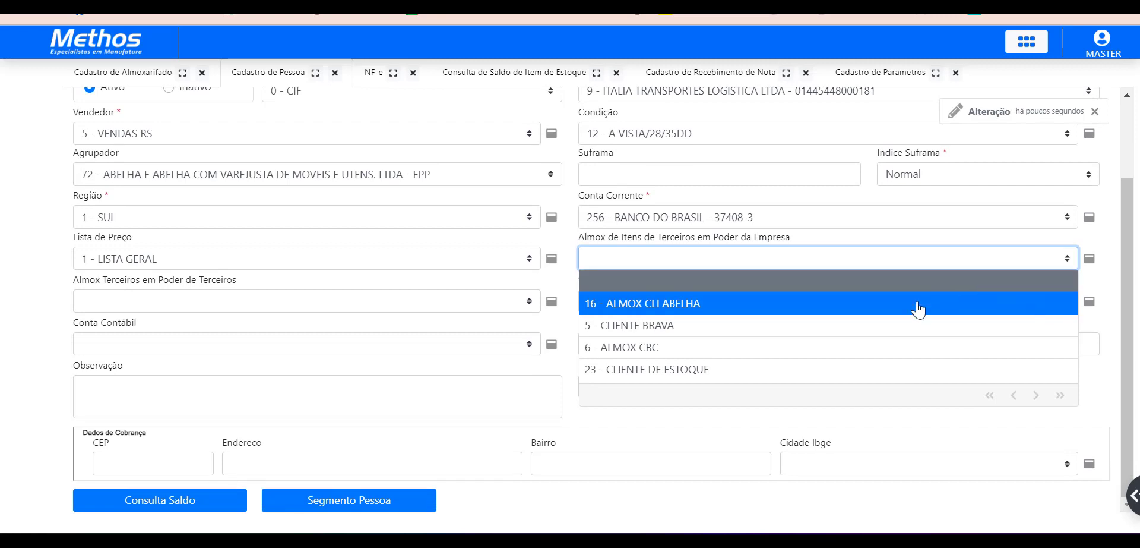
left_click(733, 370)
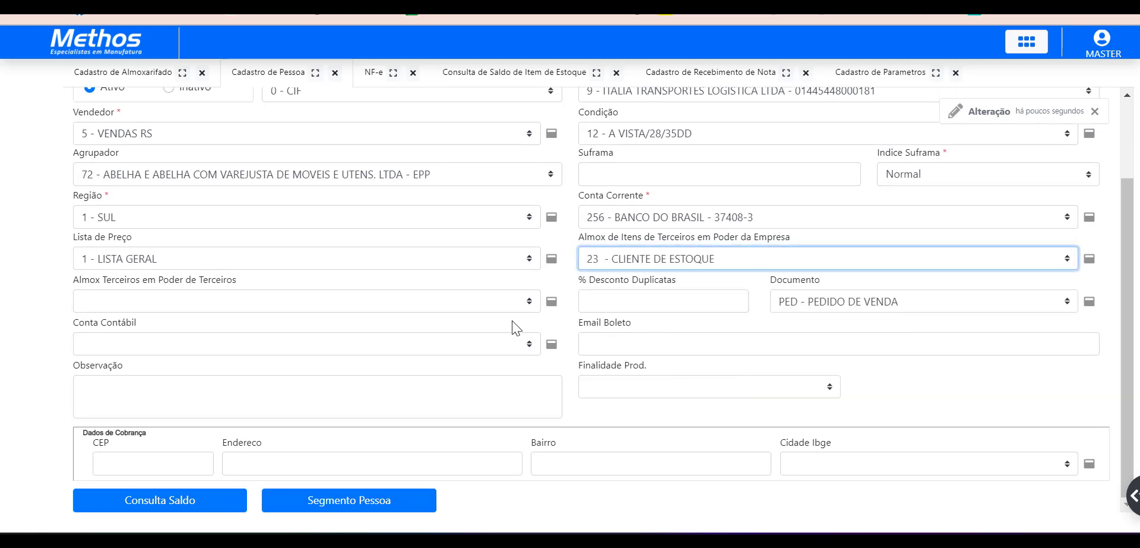
scroll(511, 321, "up", 2)
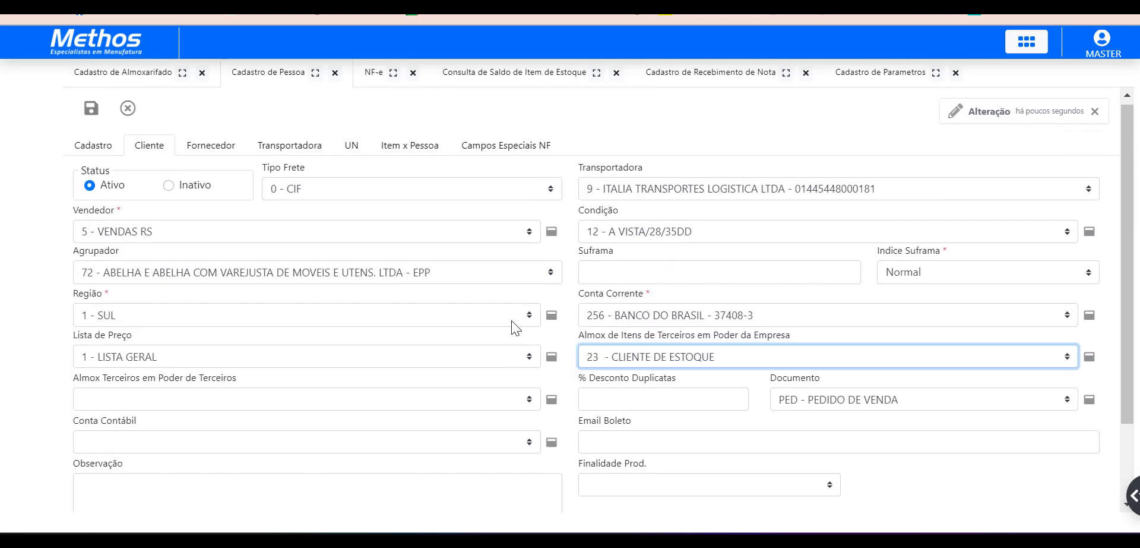
scroll(512, 321, "down", 1)
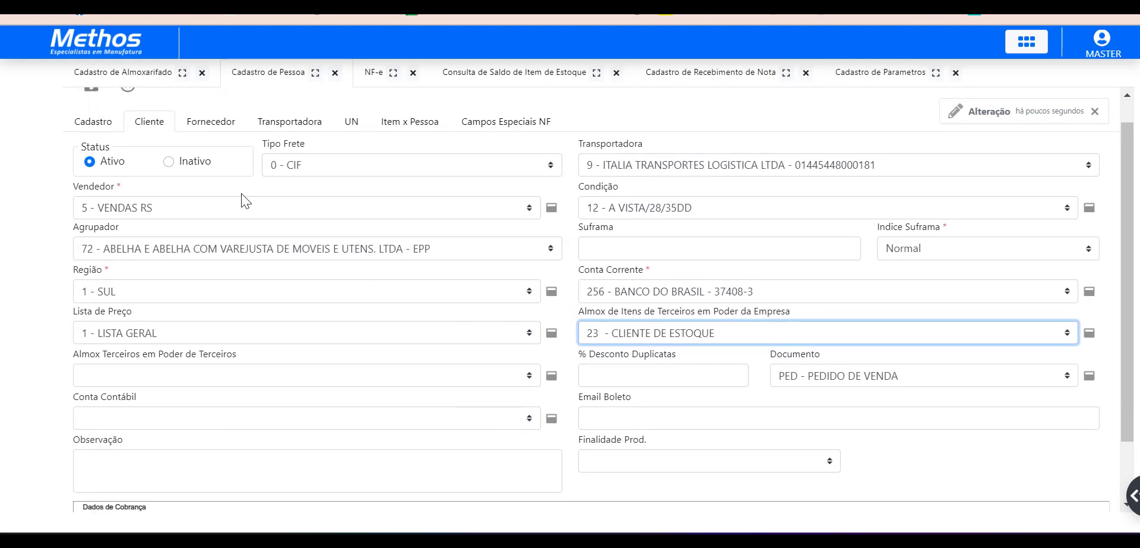
scroll(223, 230, "up", 1)
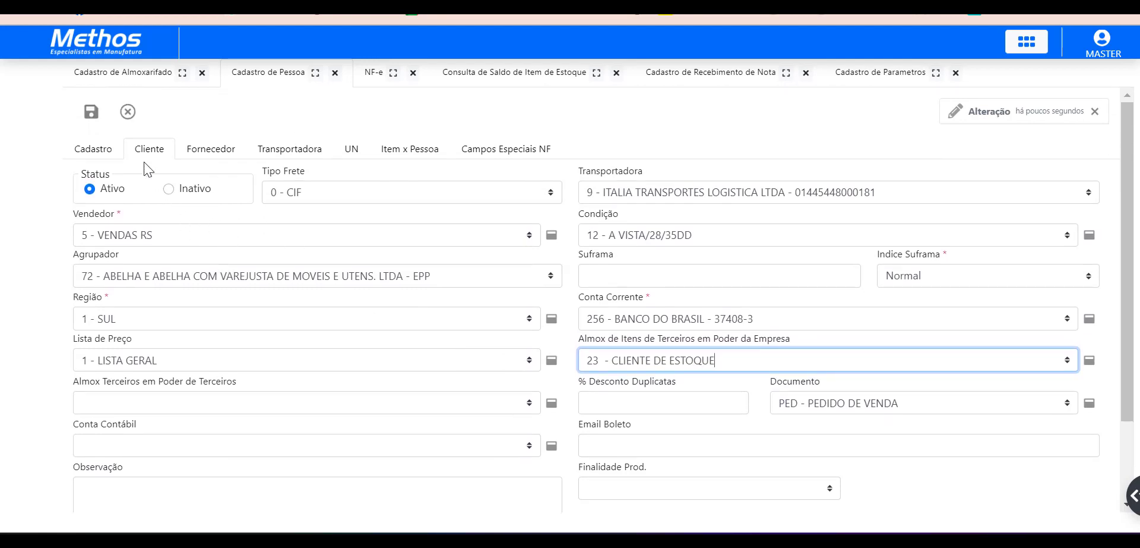
left_click(92, 114)
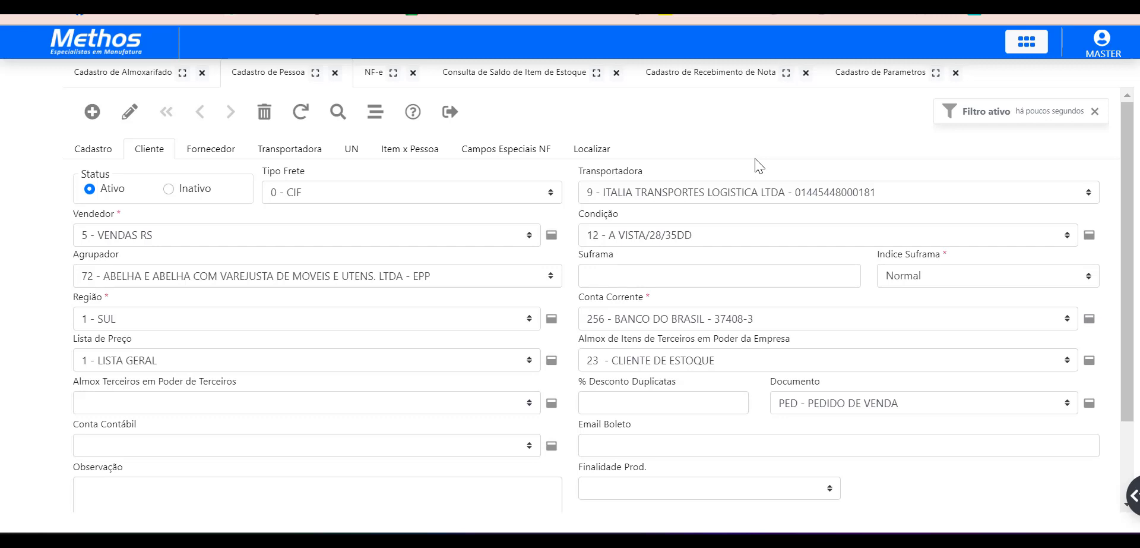
- Set the value of the IMPORDDEMSEMREC parameter to S in the Cadastro de Parametros
left_click(885, 85)
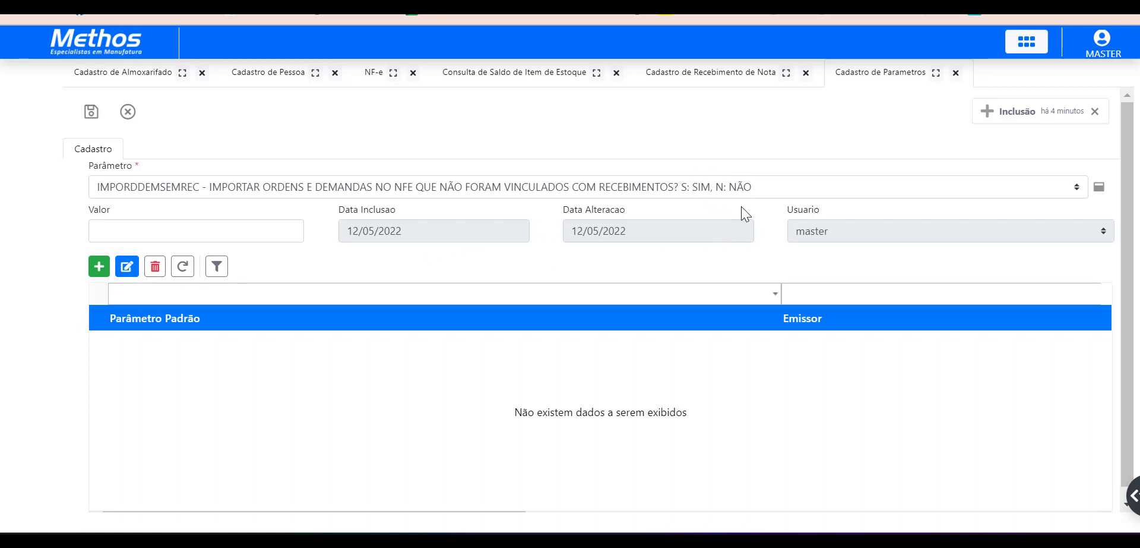
left_click(265, 232)
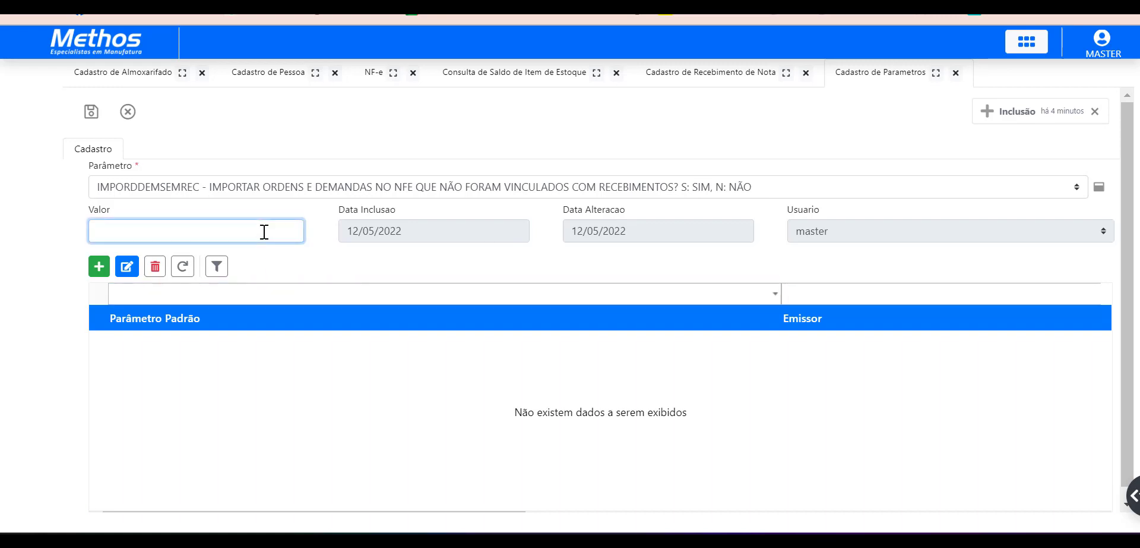
type("S")
- Open the Importador de Ordens e Demandas from the Cadastro de Recebimento de Nota and set the operation type to Estoque de terceiros em poder da empresa
left_click(701, 76)
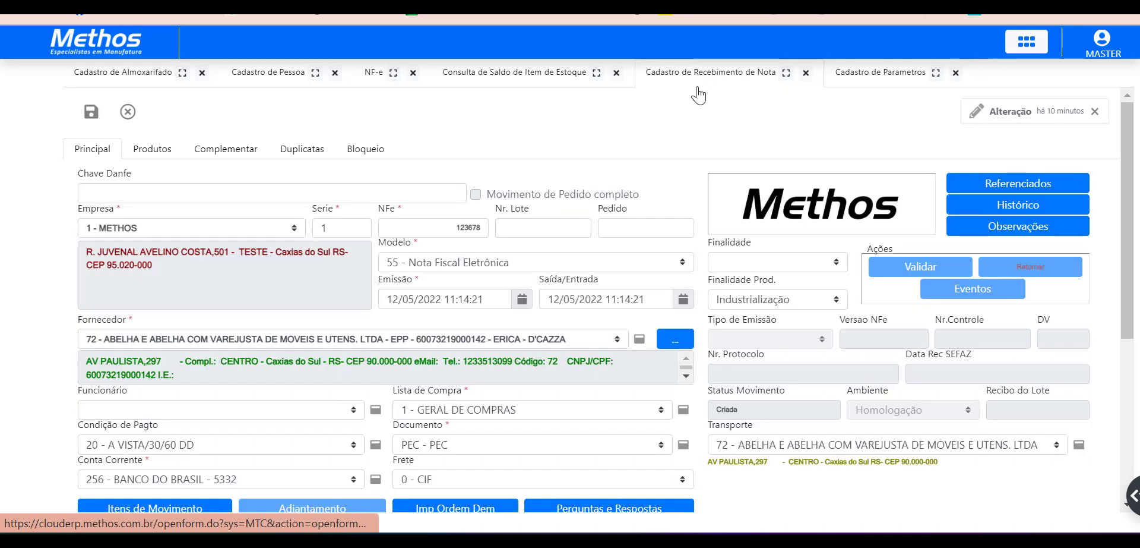
scroll(547, 192, "down", 1)
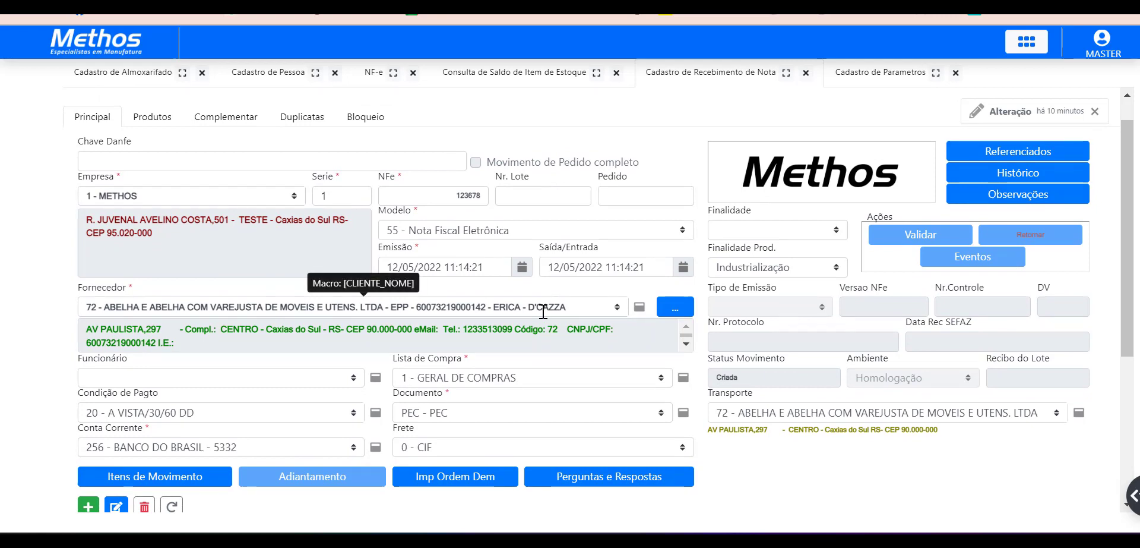
scroll(543, 311, "down", 2)
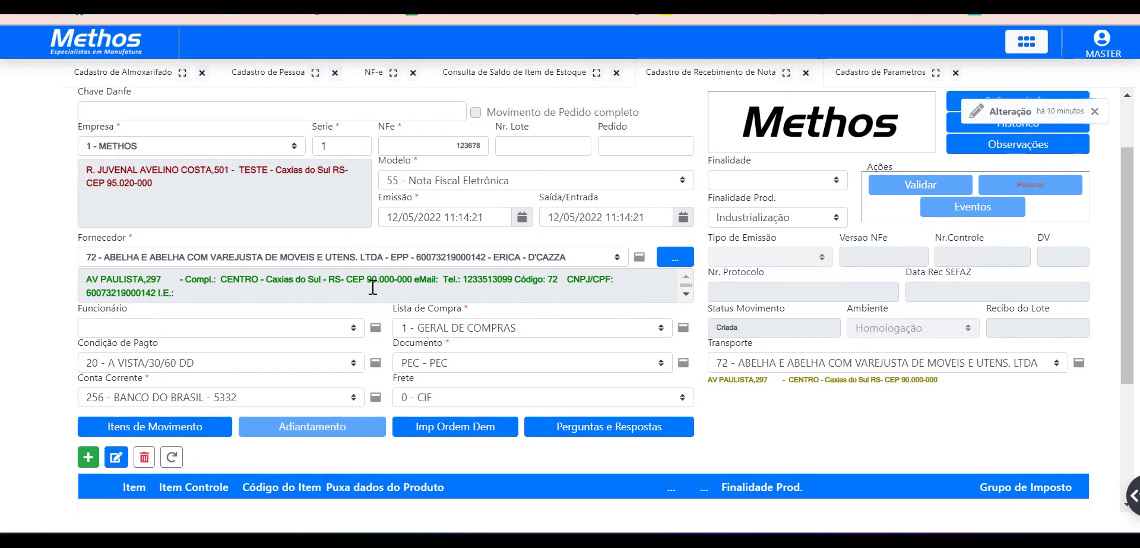
scroll(518, 291, "down", 1)
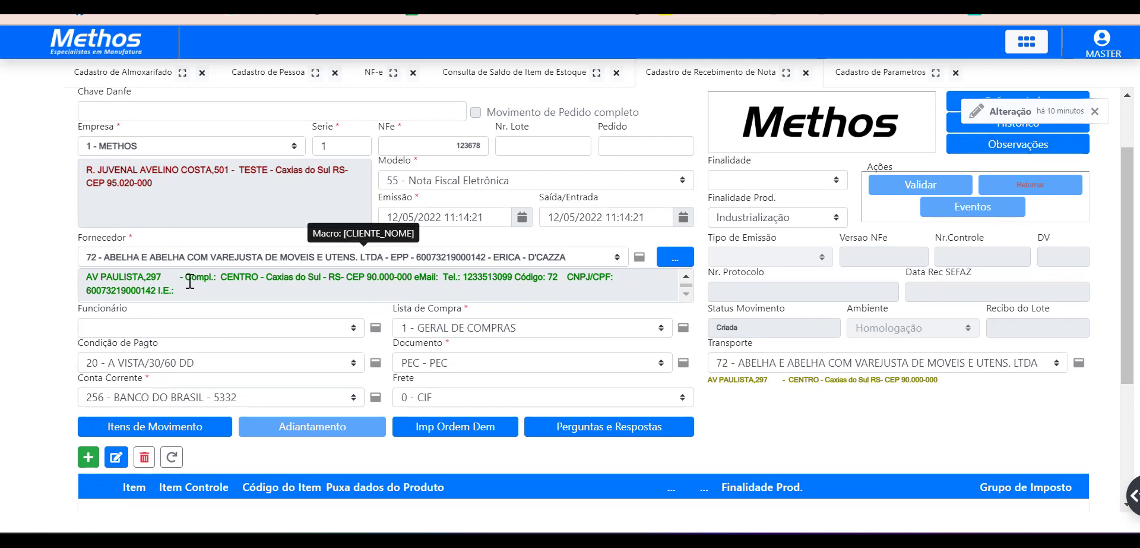
scroll(388, 294, "down", 2)
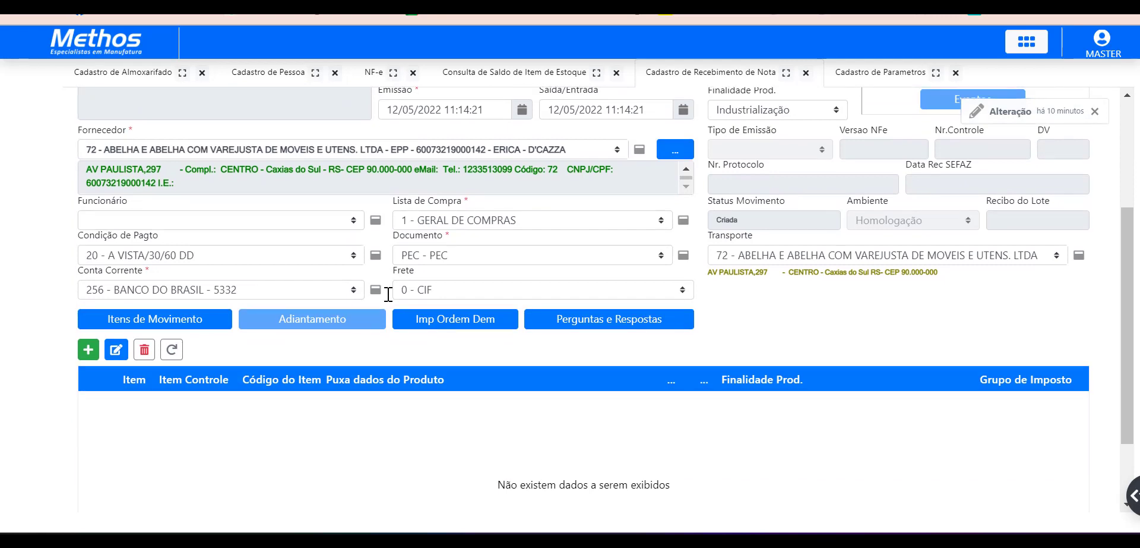
left_click(436, 322)
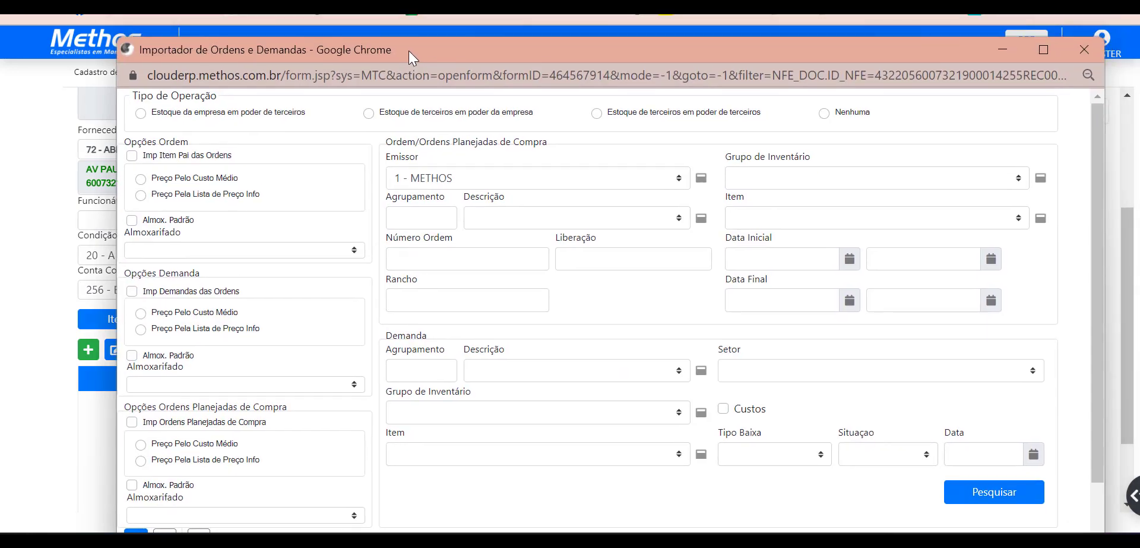
left_click(372, 118)
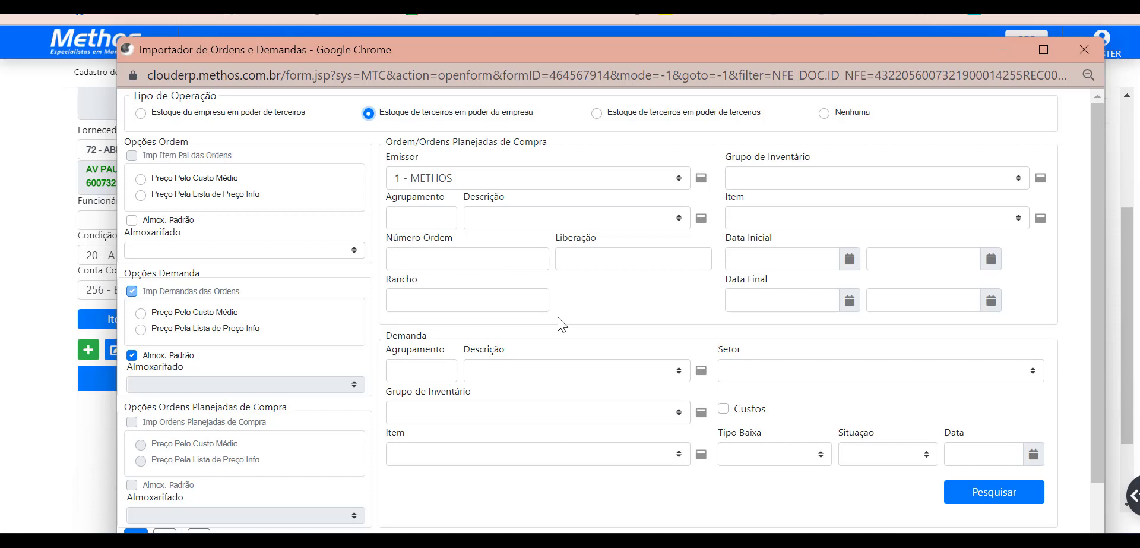
- Search the importer for third-party stock demands with Número Ordem left blank
scroll(557, 316, "down", 1)
scroll(557, 316, "up", 1)
left_click(454, 265)
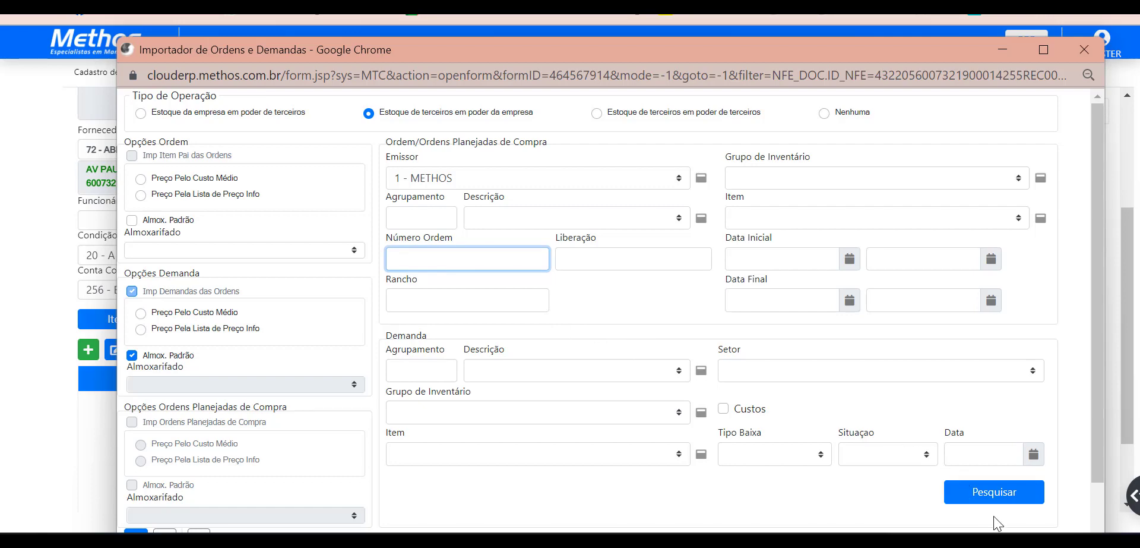
left_click(944, 498)
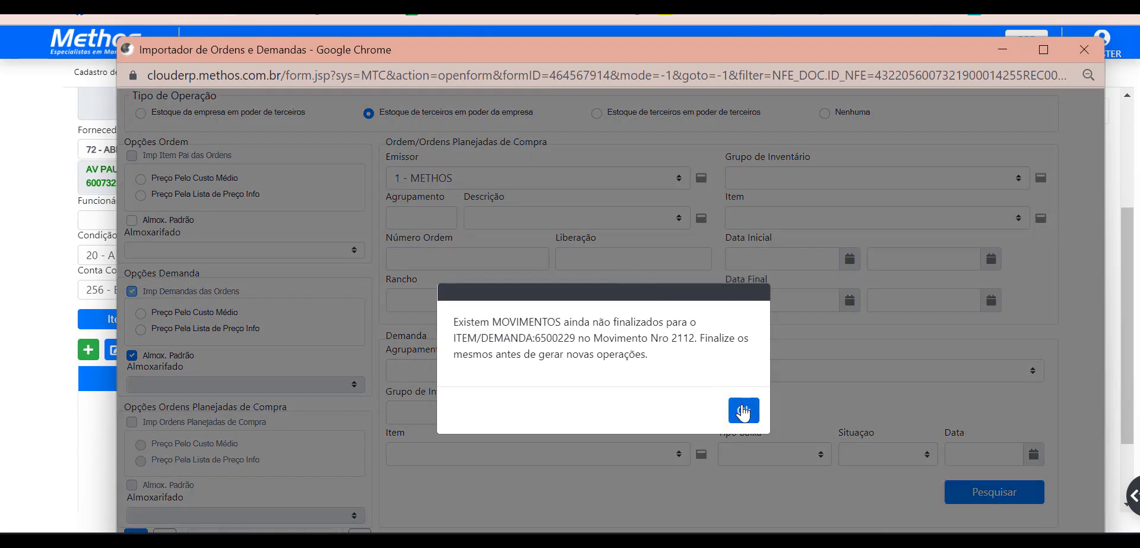
left_click(743, 412)
- Review the listed demands and the Grupo de Imposto Demanda field, and close the receipt's importer without confirming an import
left_click_drag(508, 56, 444, 0)
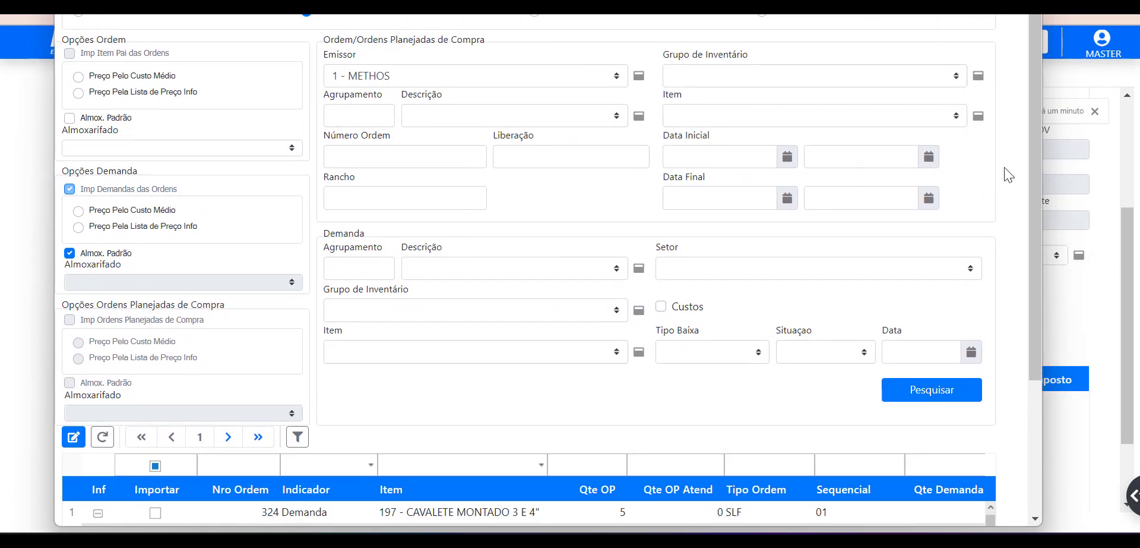
left_click_drag(1032, 174, 1039, 363)
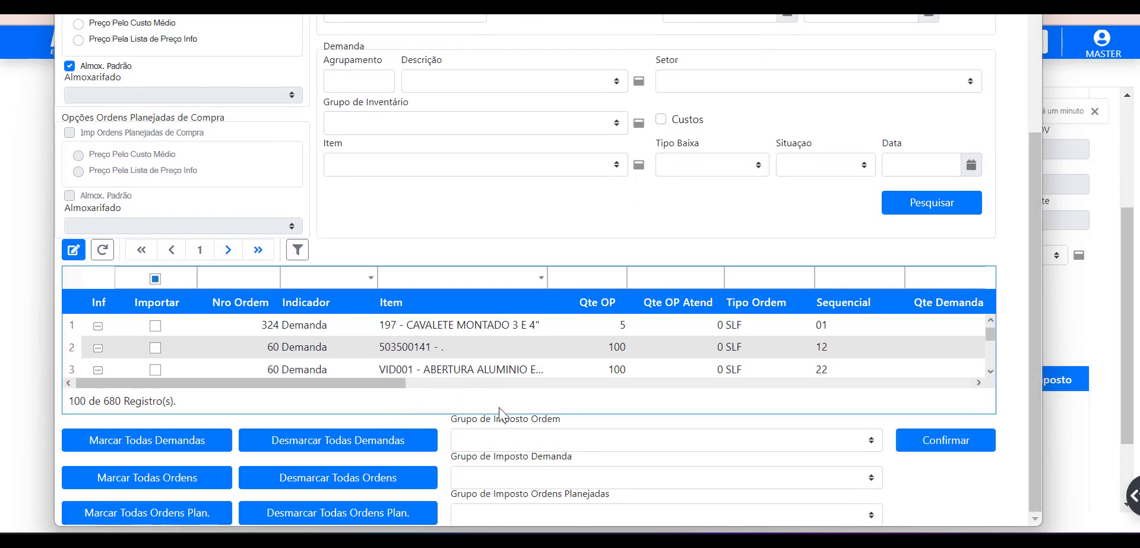
left_click(556, 472)
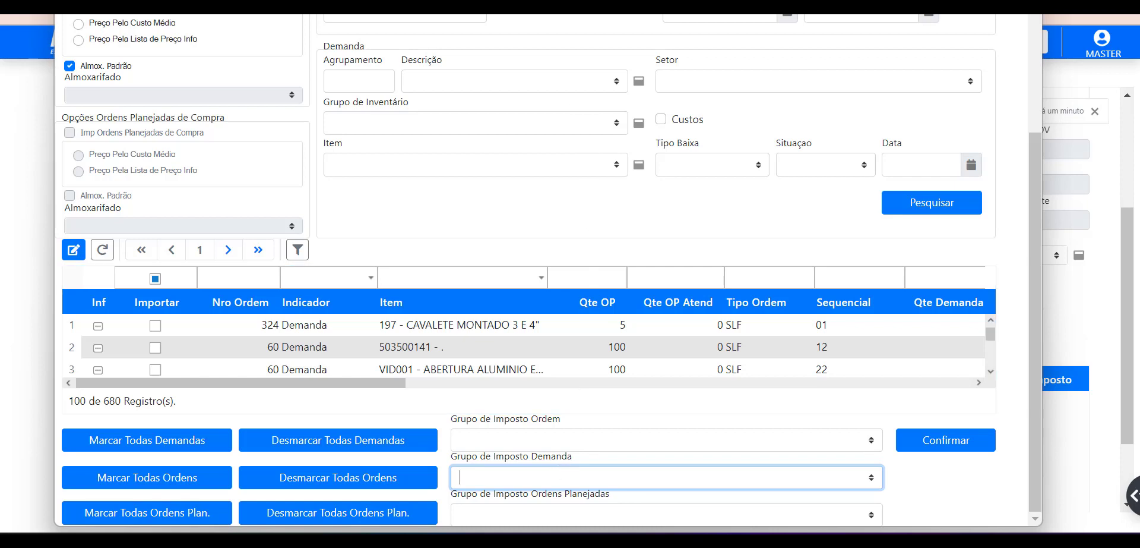
left_click_drag(555, 14, 571, 73)
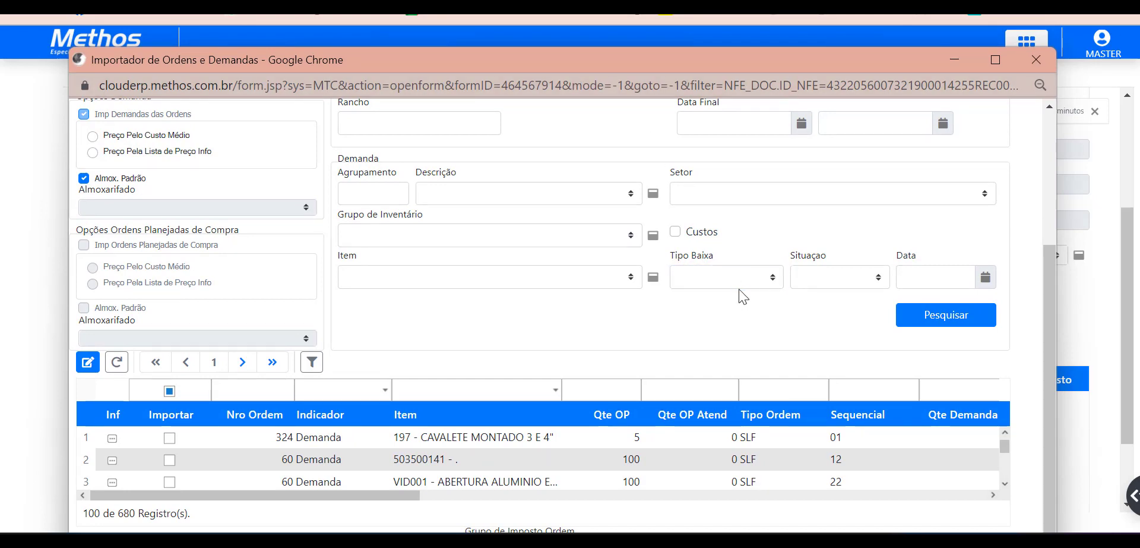
left_click(1042, 60)
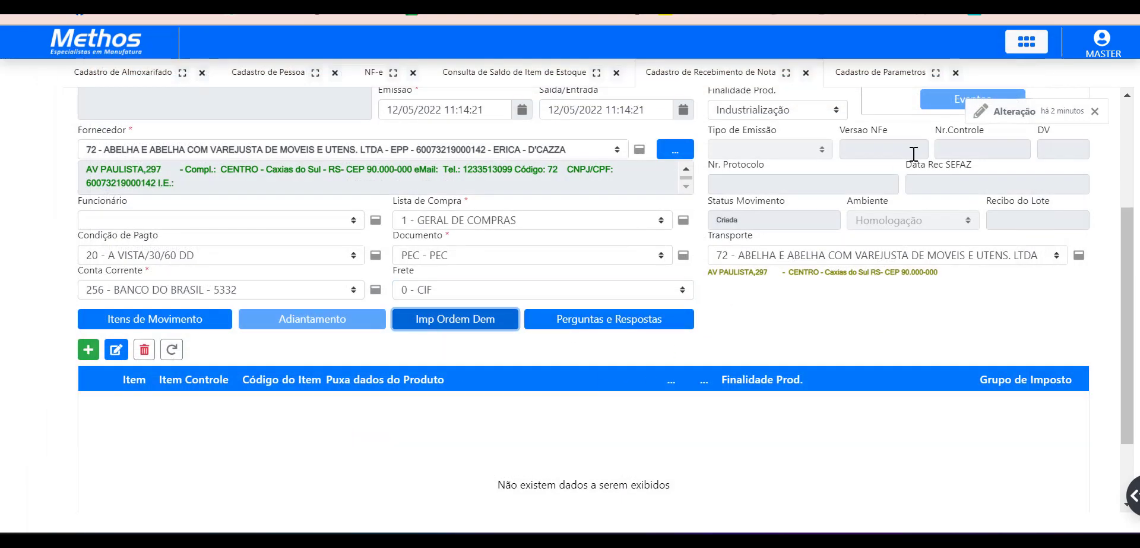
- Check the receipt's Finalidade Prod. field, and open the Estrutura de Produto Fórmula form by searching for "estru"
scroll(860, 178, "up", 3)
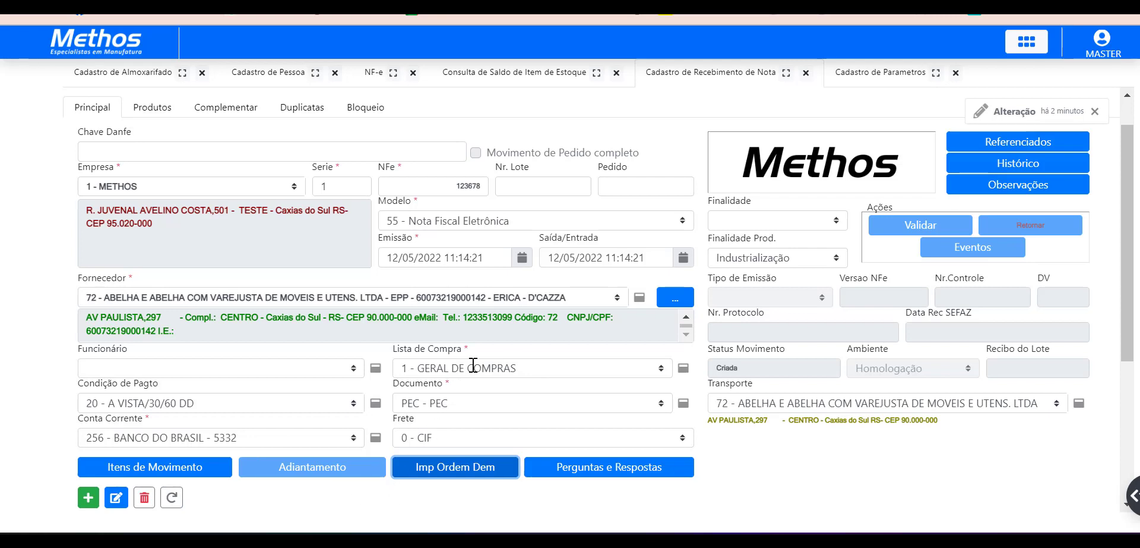
left_click(833, 262)
mouse_move(7, 97)
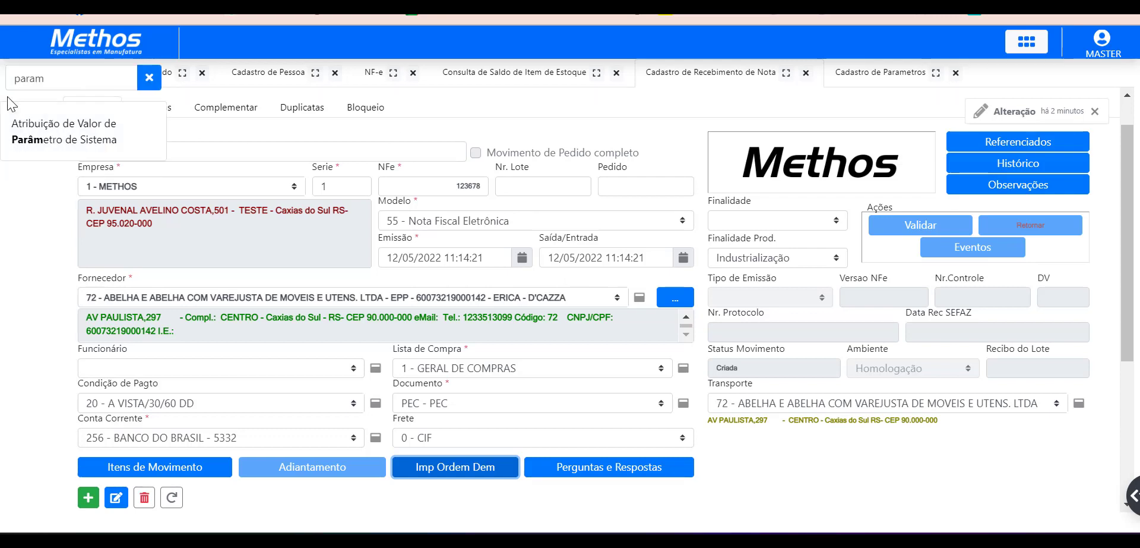
double_click(56, 83)
type("e")
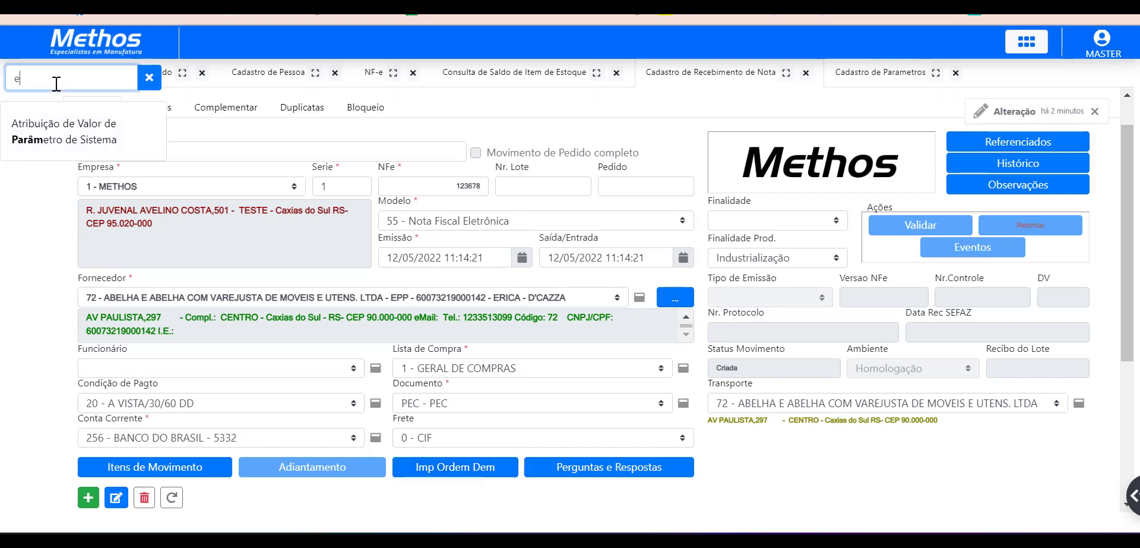
type("stru")
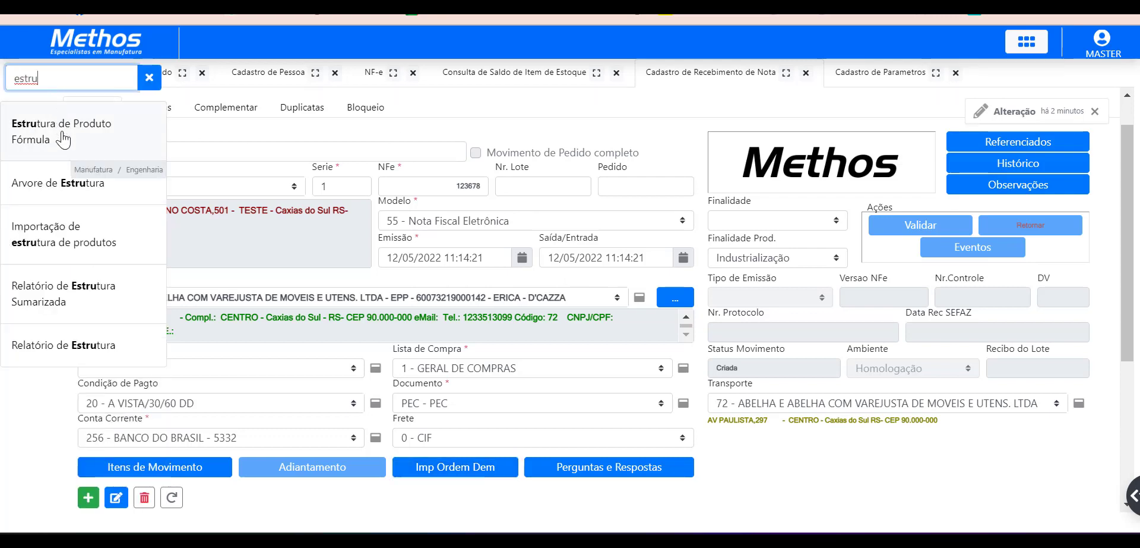
left_click(63, 140)
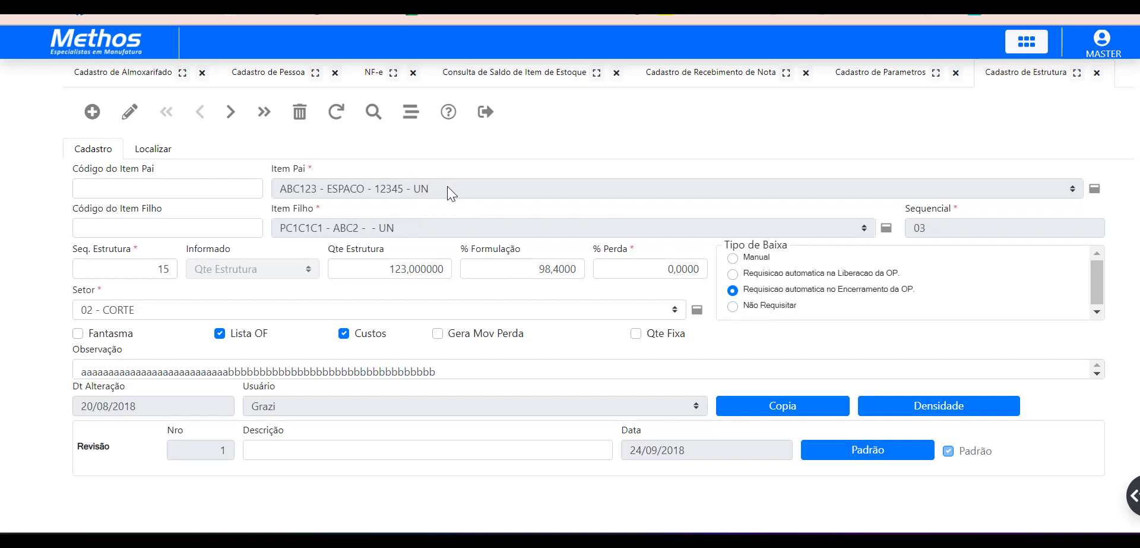
- Open the Importador de Ordens e Demandas from the outgoing NF-e and set its operation type to Estoque de terceiros em poder da empresa
left_click(375, 73)
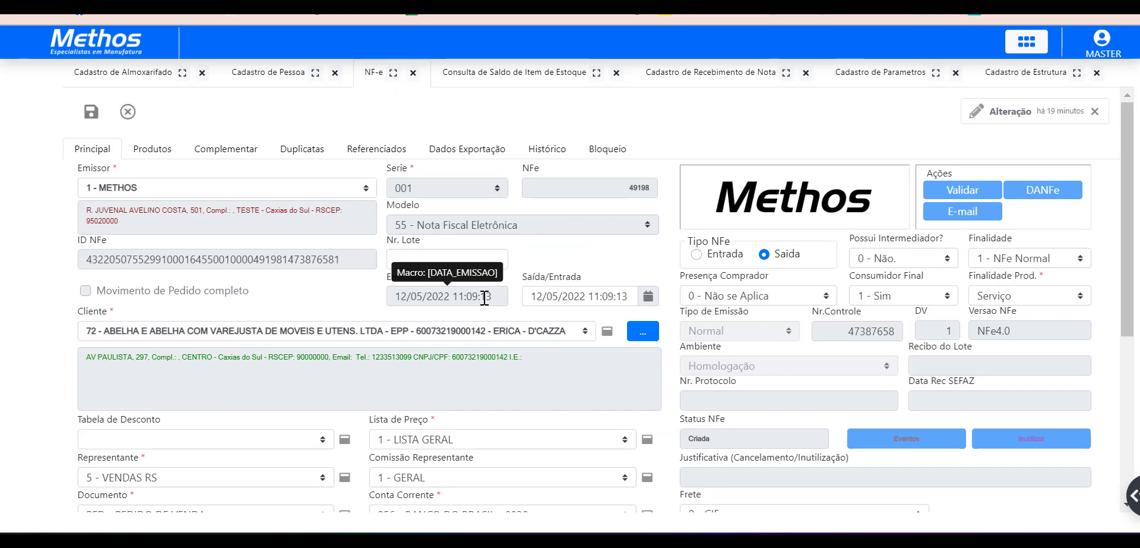
scroll(484, 298, "down", 1)
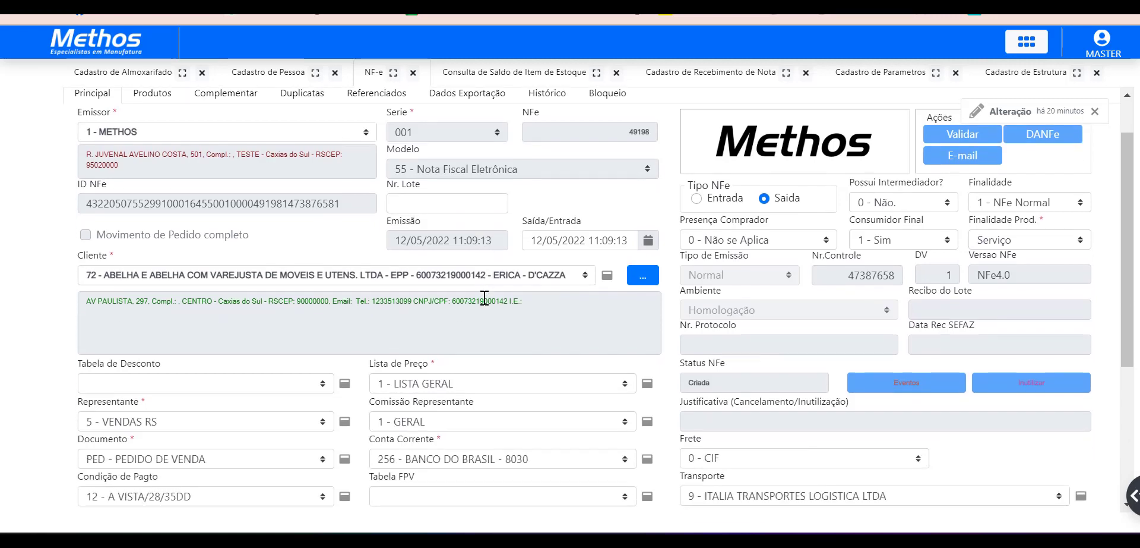
scroll(485, 299, "up", 1)
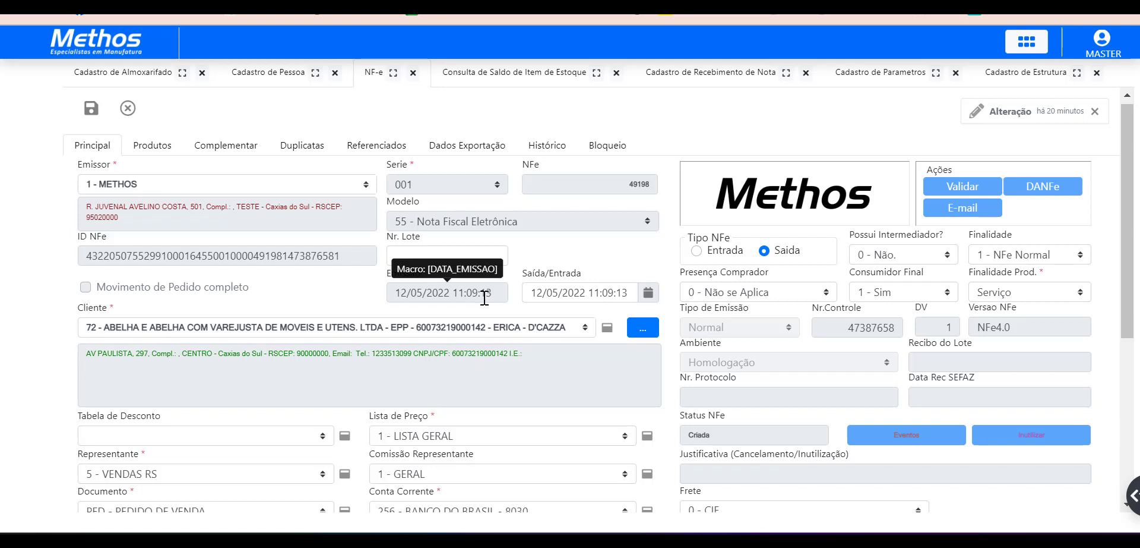
scroll(485, 298, "down", 4)
scroll(485, 297, "up", 3)
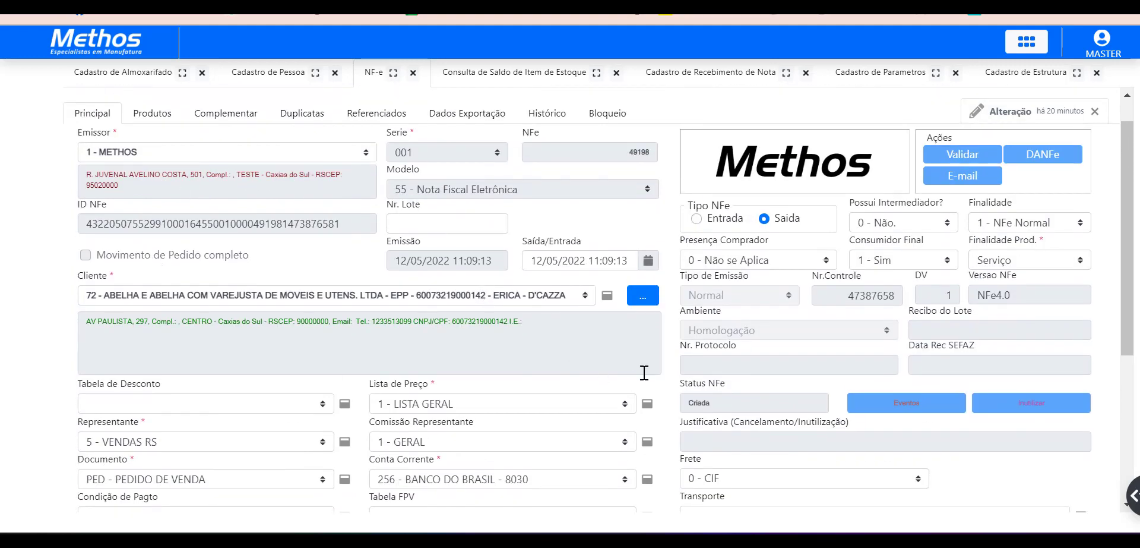
scroll(522, 327, "down", 3)
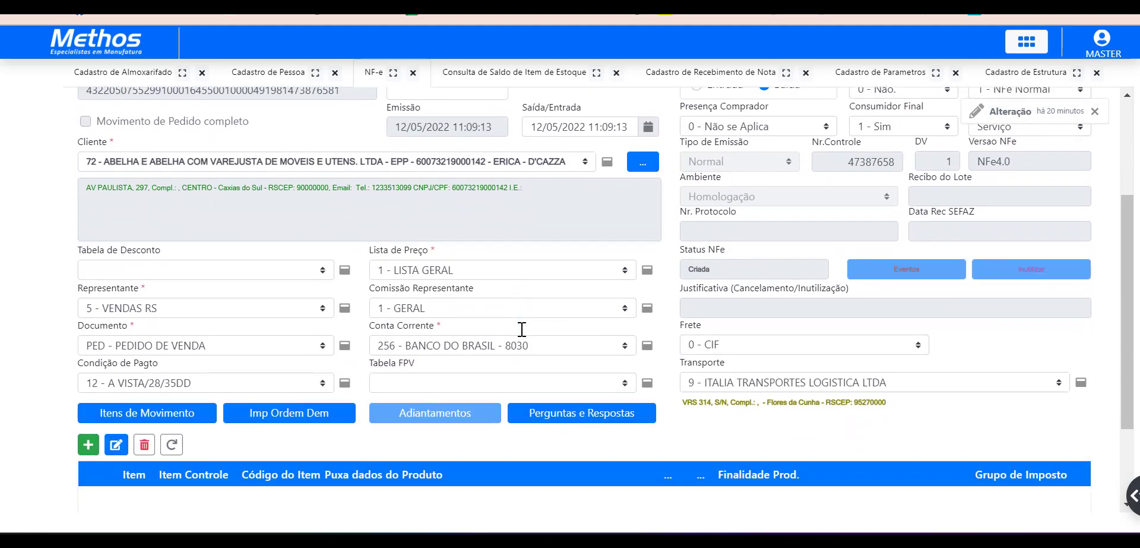
left_click(295, 418)
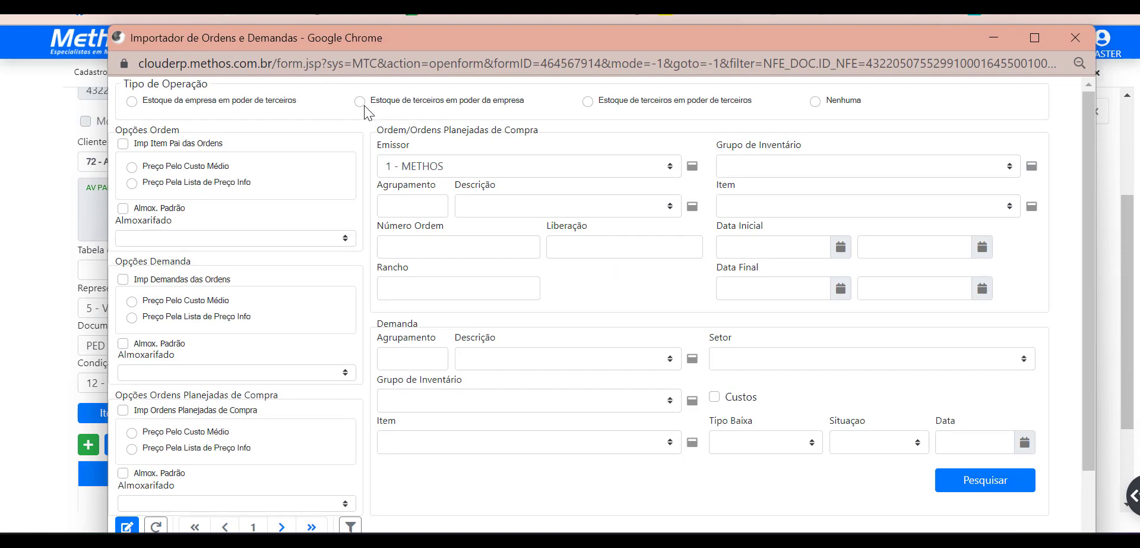
left_click(364, 105)
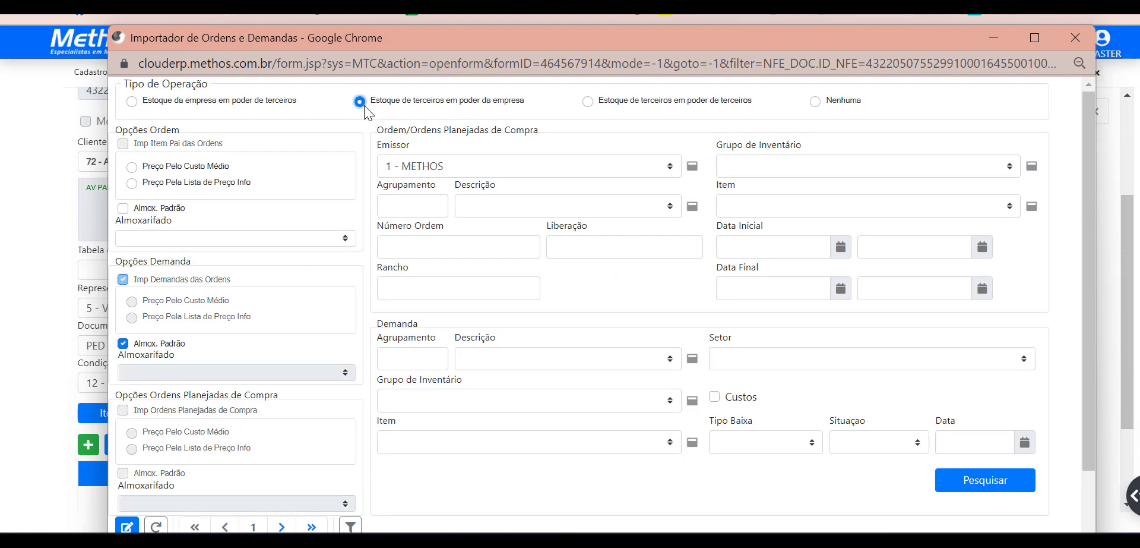
- Examine the Número Ordem filter, demand list and Grupo de Imposto Demanda field in the NF-e importer, and close it without importing
left_click(427, 249)
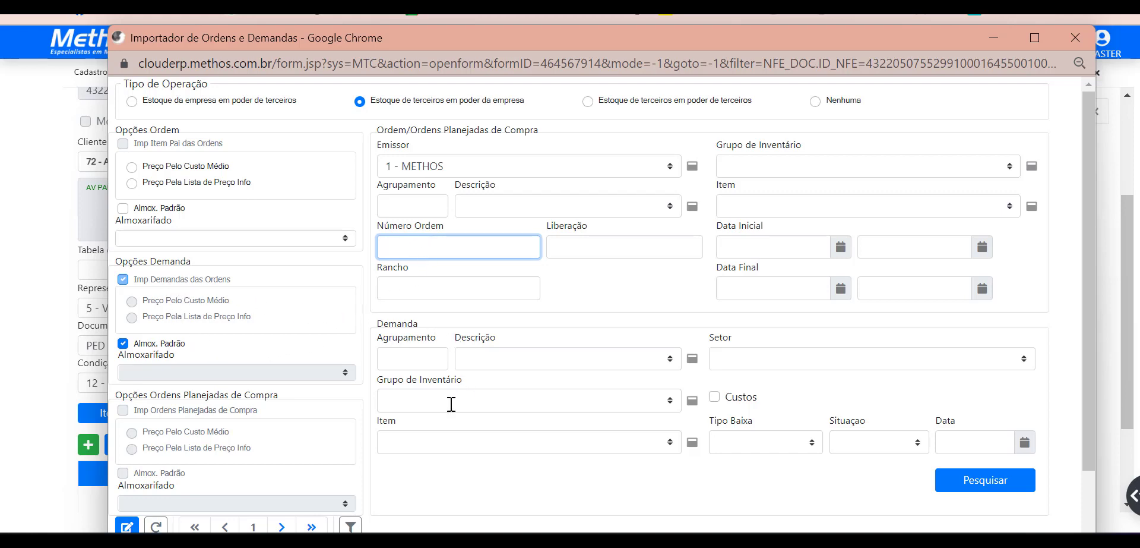
scroll(441, 478, "down", 3)
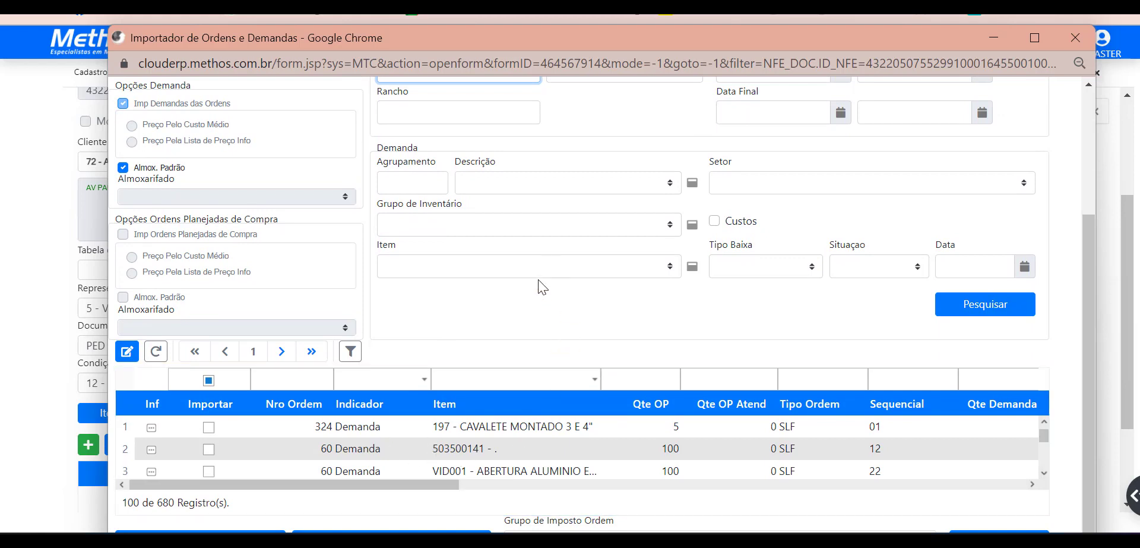
scroll(538, 280, "down", 1)
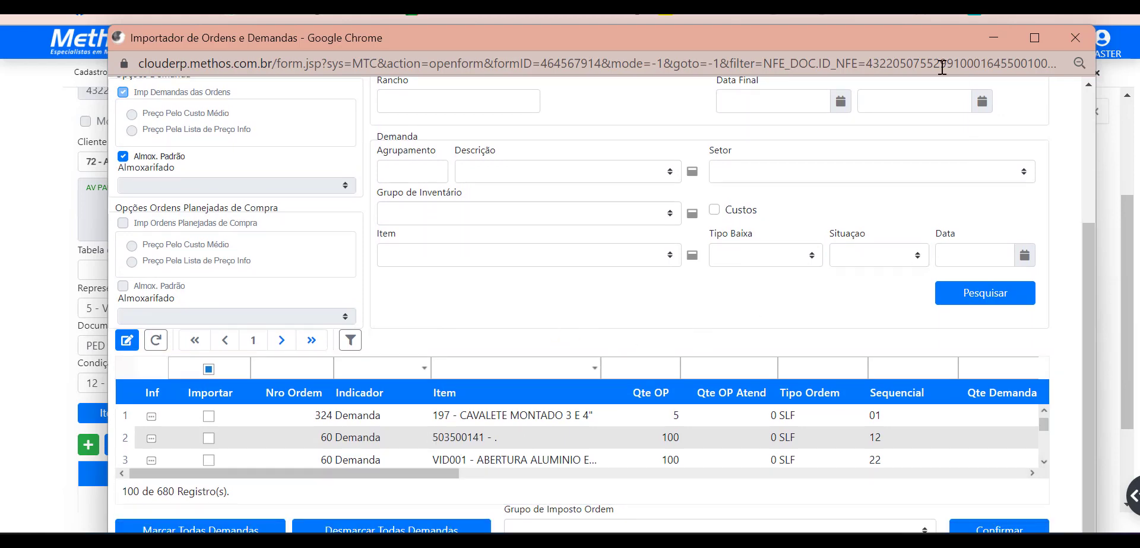
left_click_drag(880, 36, 845, 0)
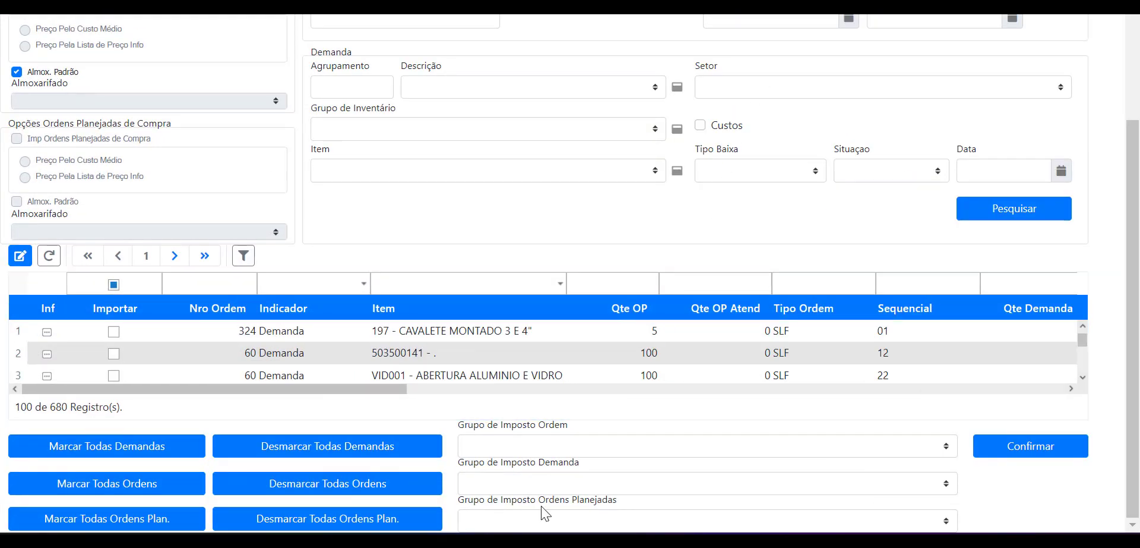
left_click(560, 485)
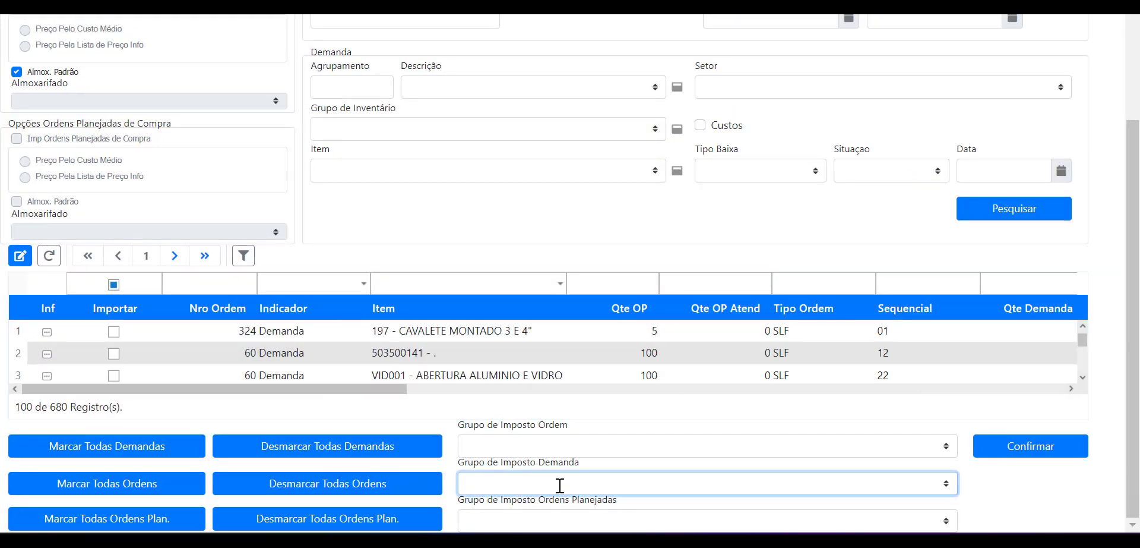
left_click(1036, 412)
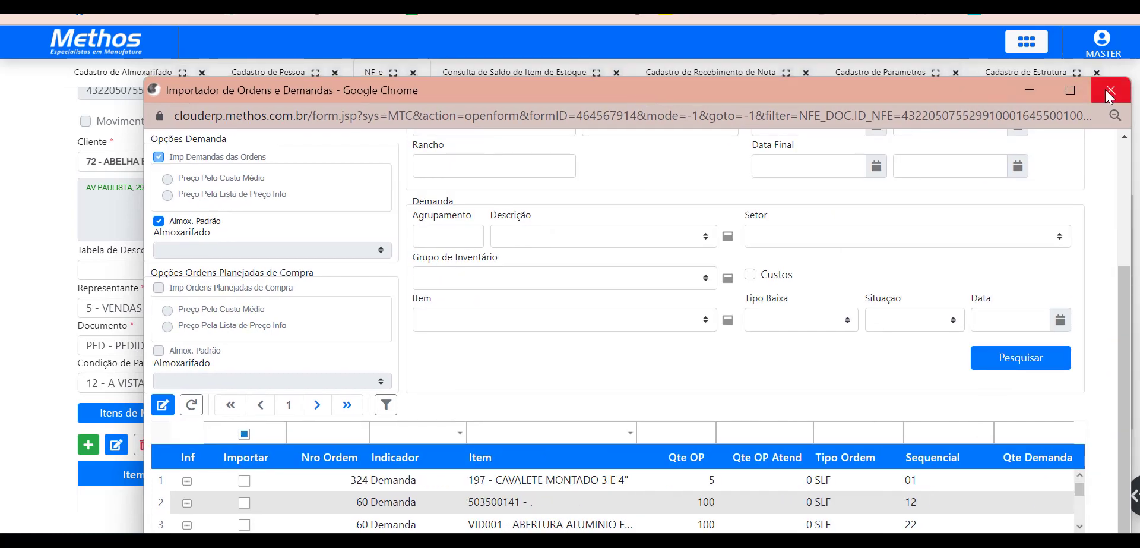
left_click(1108, 91)
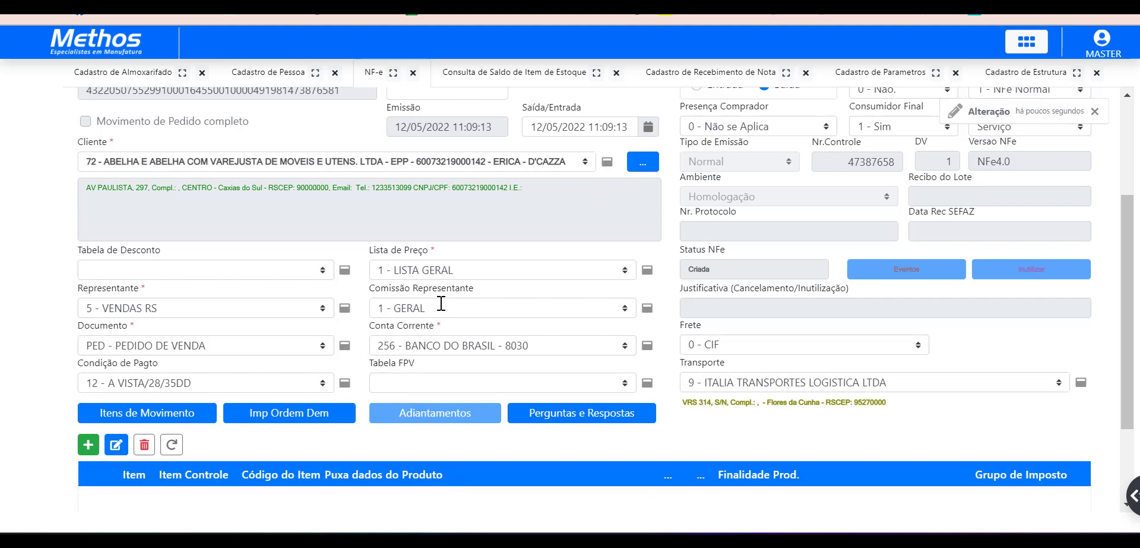
scroll(442, 303, "up", 3)
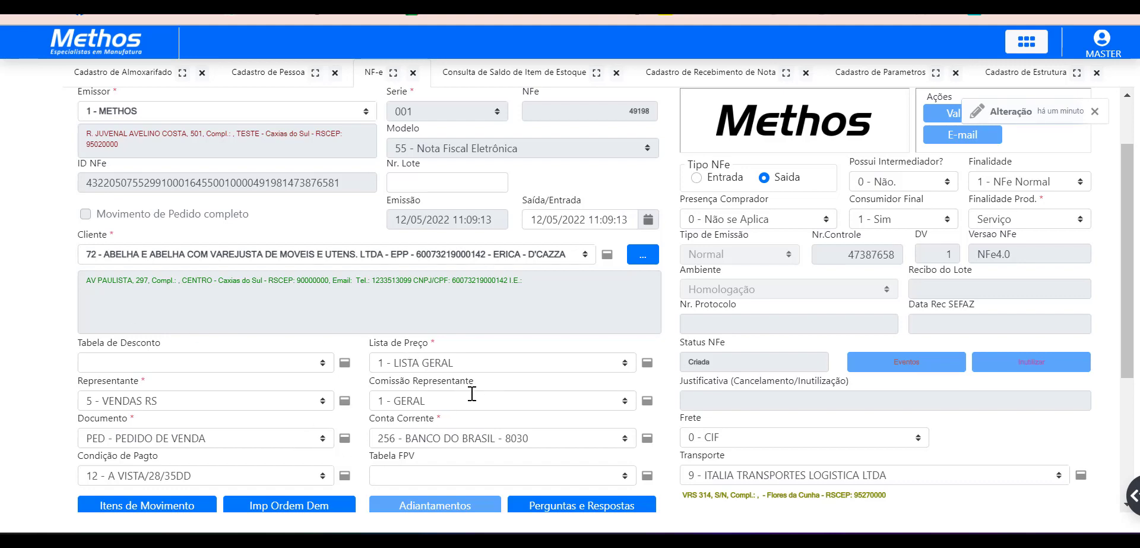
scroll(479, 387, "down", 2)
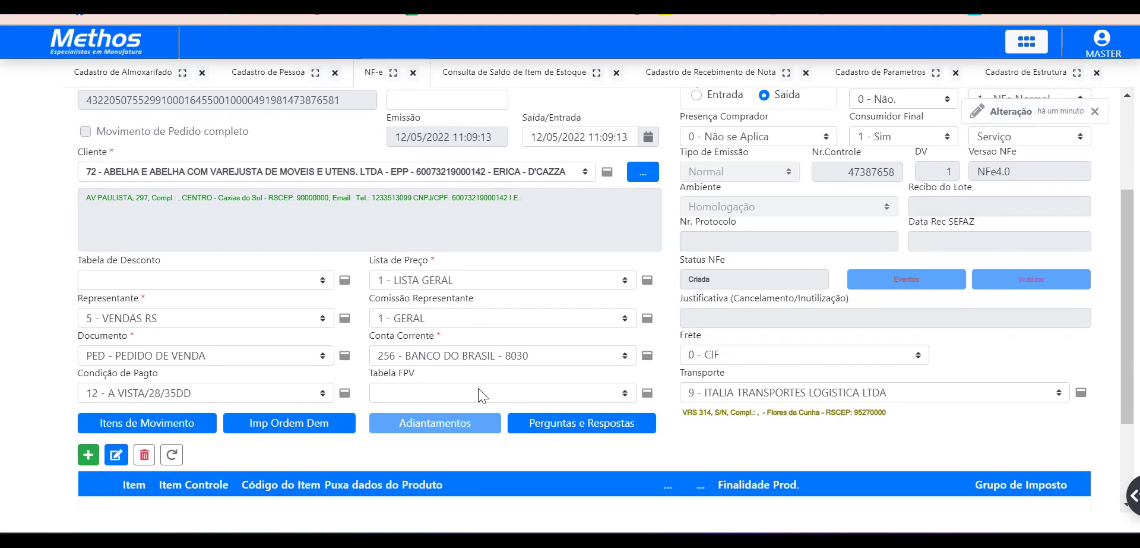
scroll(479, 387, "up", 2)
scroll(479, 388, "down", 2)
scroll(478, 387, "up", 3)
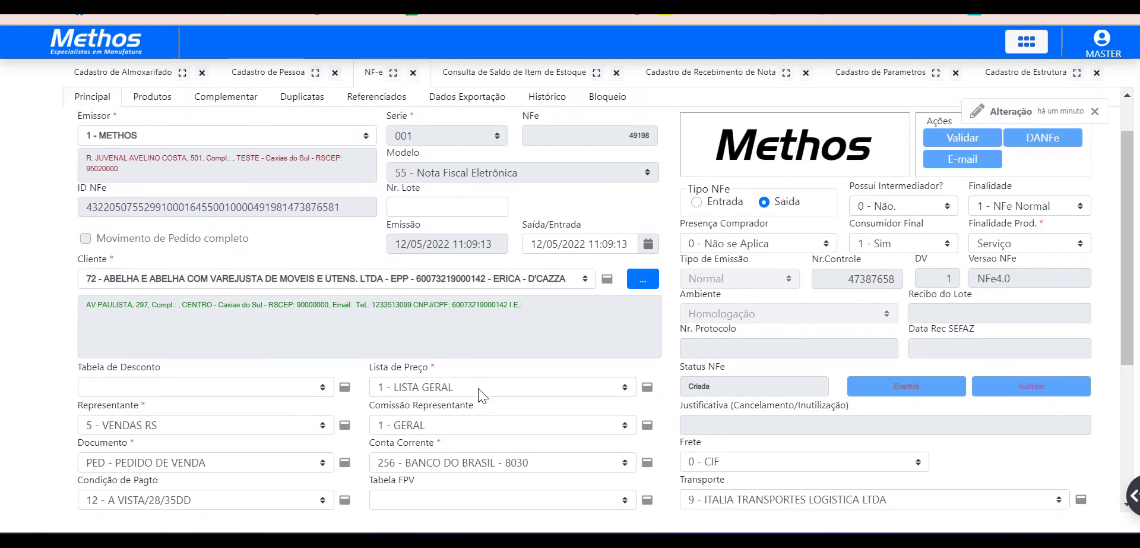
scroll(479, 387, "up", 1)
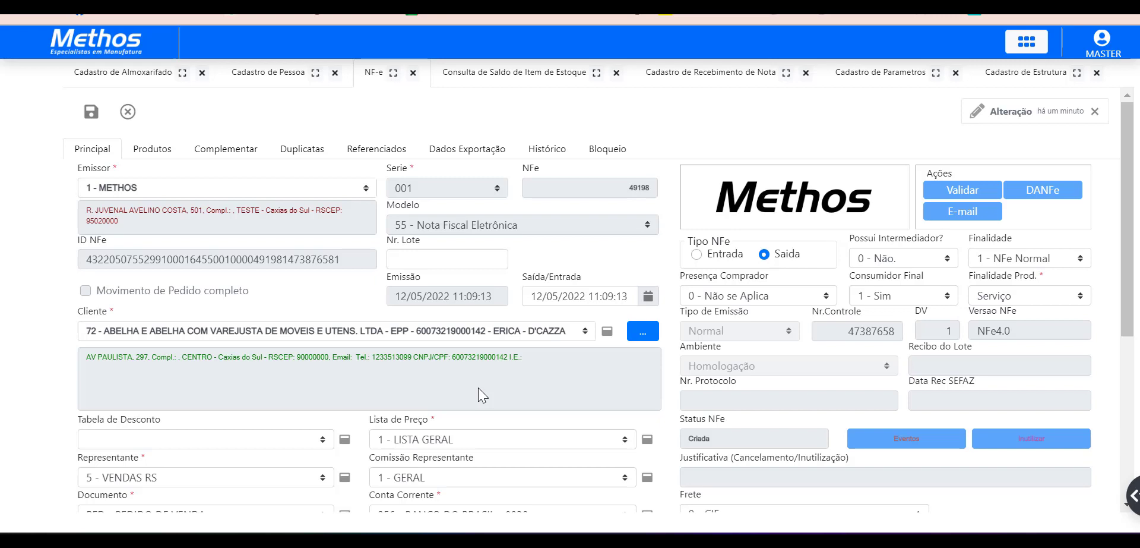
scroll(543, 386, "down", 3)
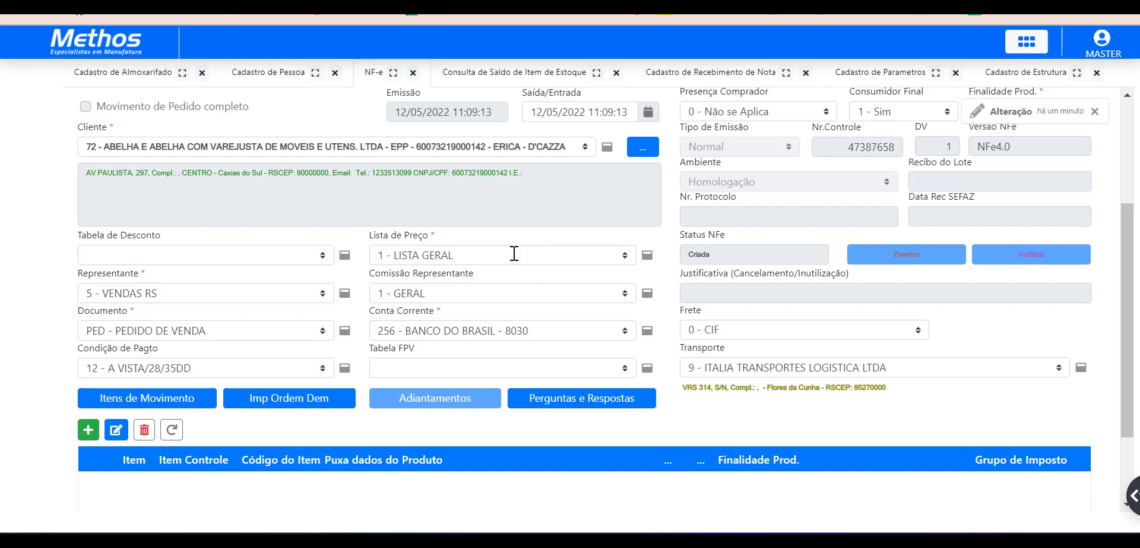
scroll(515, 254, "up", 2)
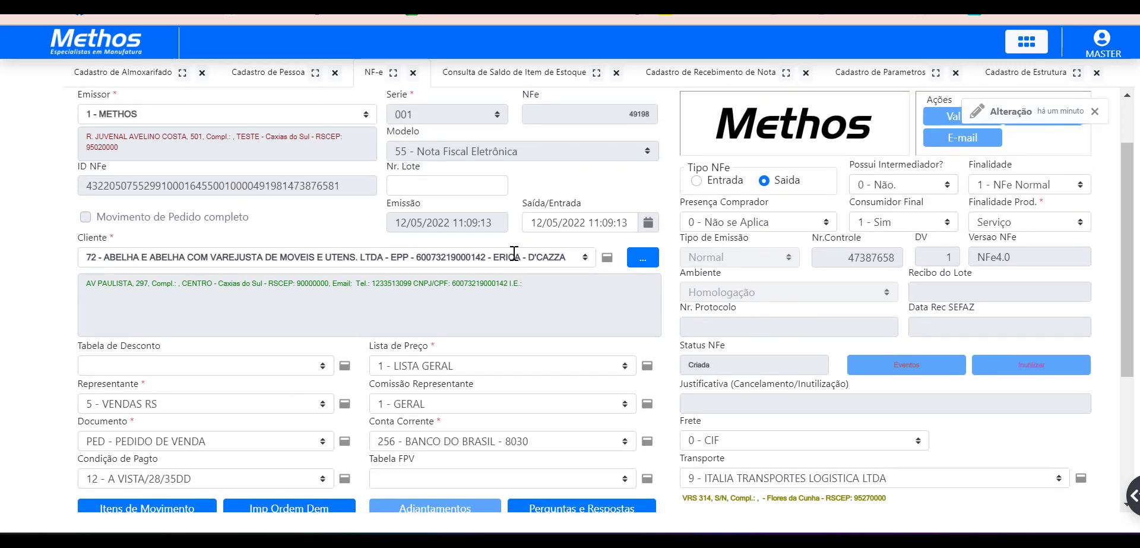
- Open the Pedido de Venda ou Orçamento form by searching for "pedido"
mouse_move(8, 72)
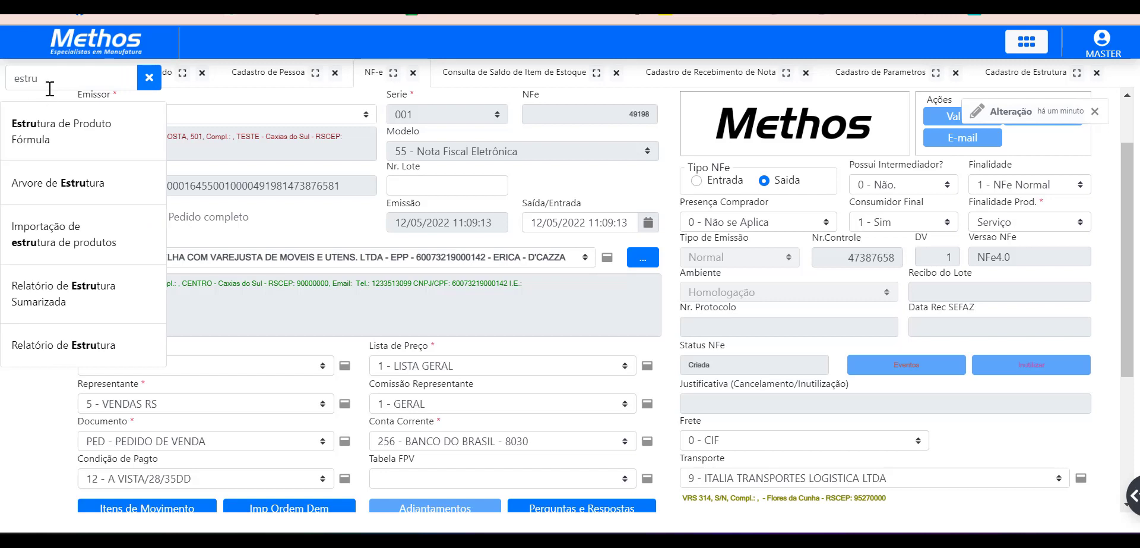
double_click(51, 87)
type("pedido")
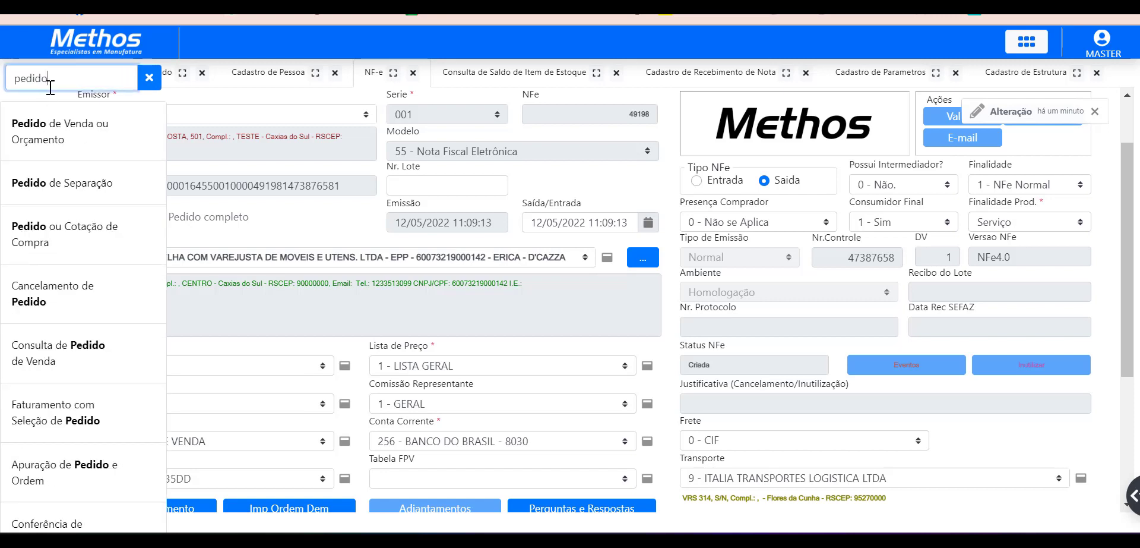
left_click(44, 150)
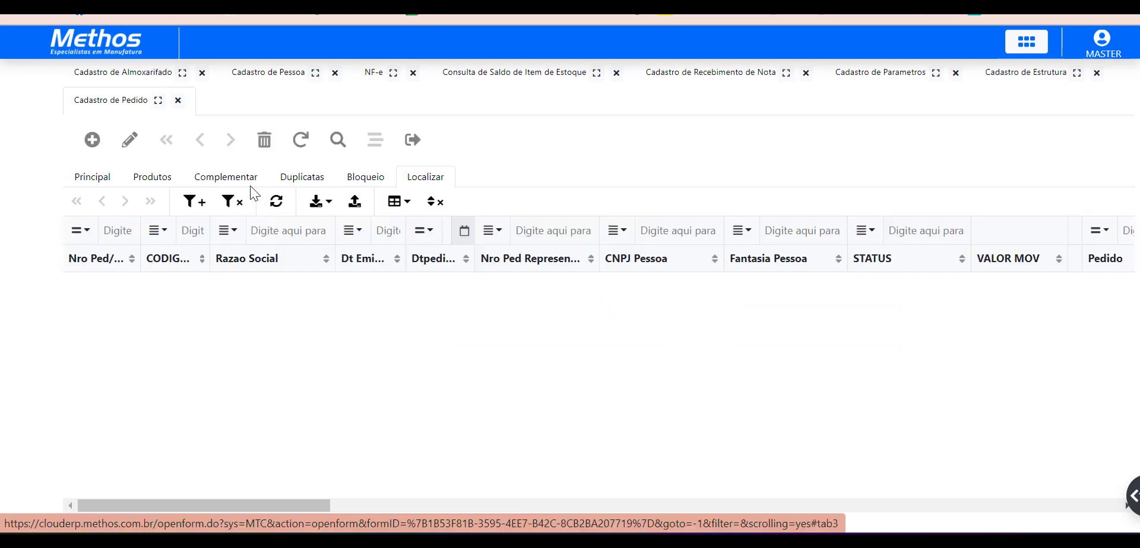
- Filter the orders by Razao Social "abelha" and open the first order in the list
left_click(276, 231)
type("abelha")
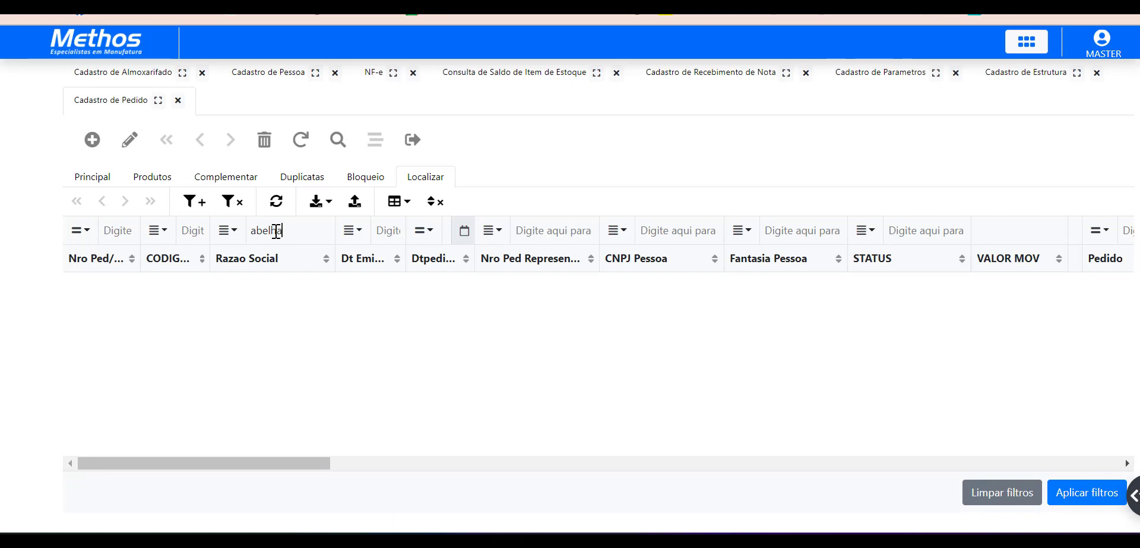
key("Return")
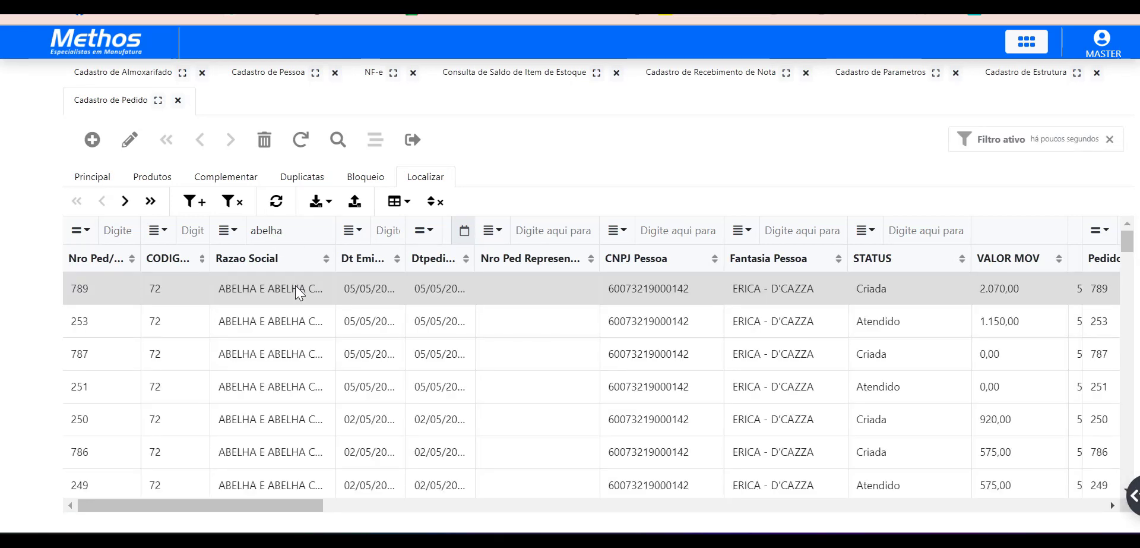
double_click(295, 288)
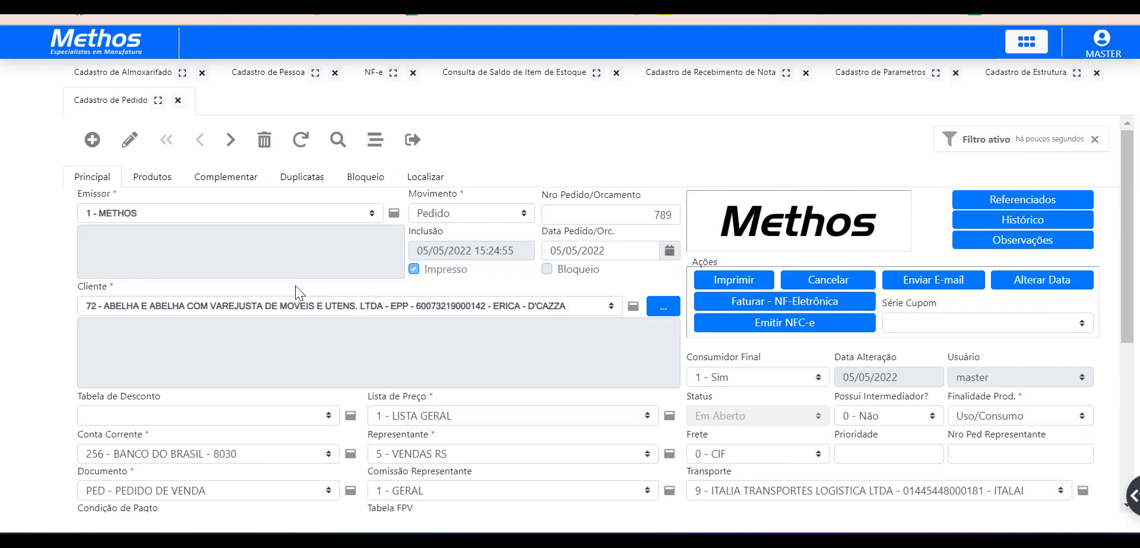
- Examine the sales order's header fields, Imp Ordem Dem option and item list
scroll(500, 277, "down", 2)
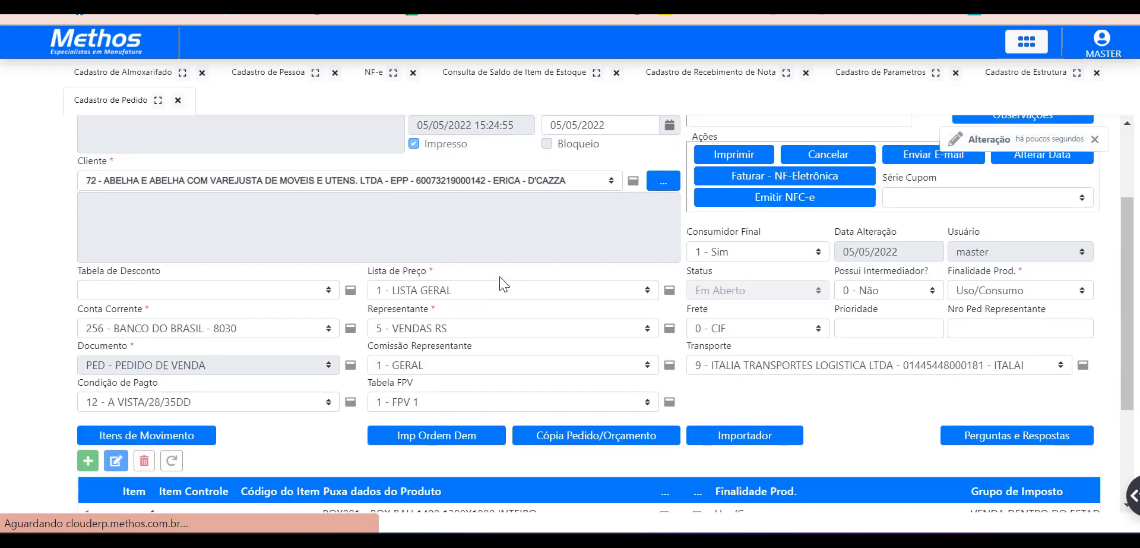
scroll(501, 277, "down", 2)
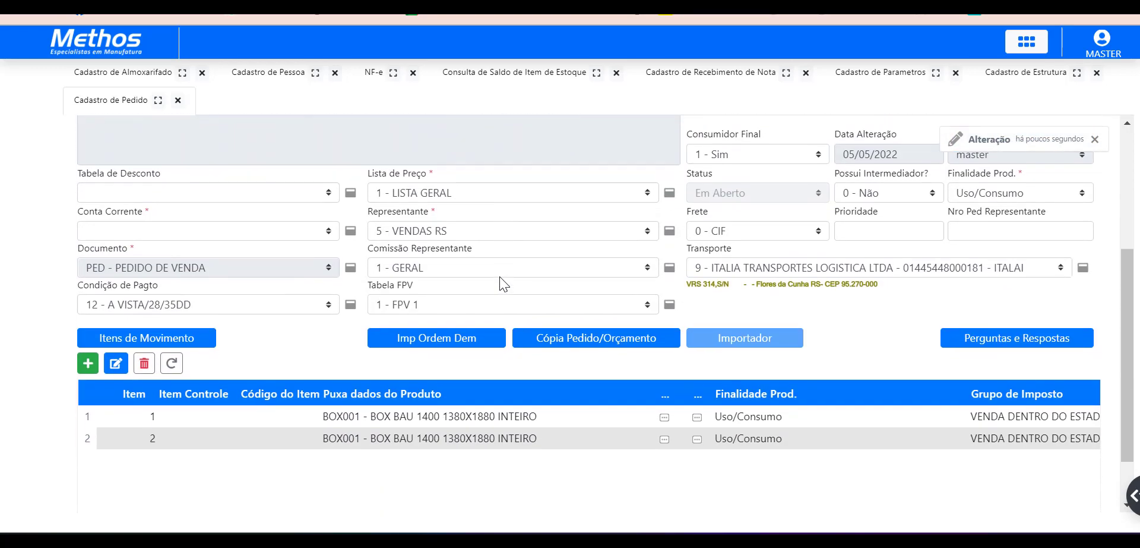
scroll(500, 276, "up", 3)
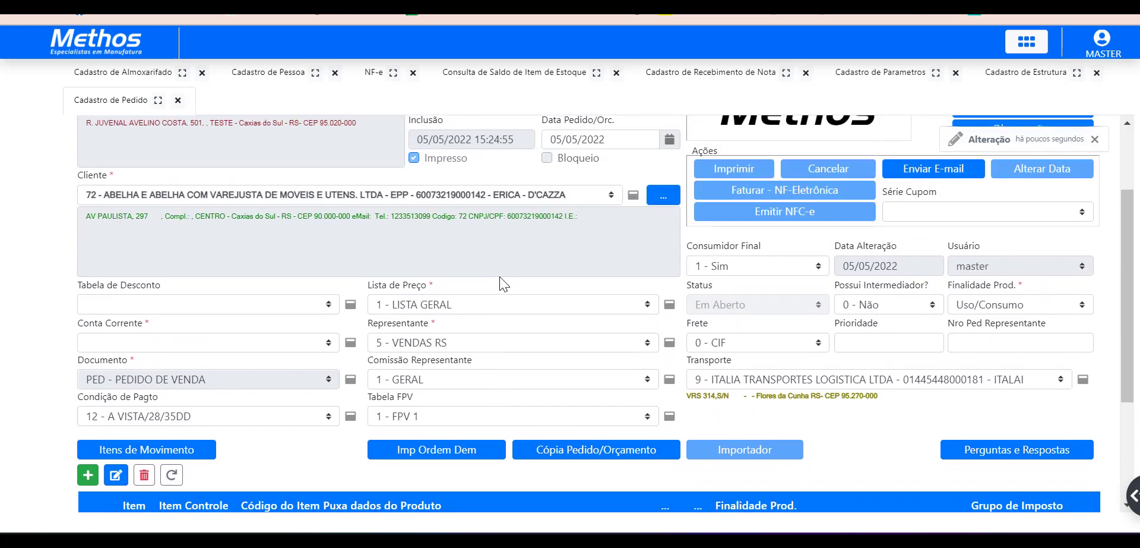
scroll(501, 277, "down", 2)
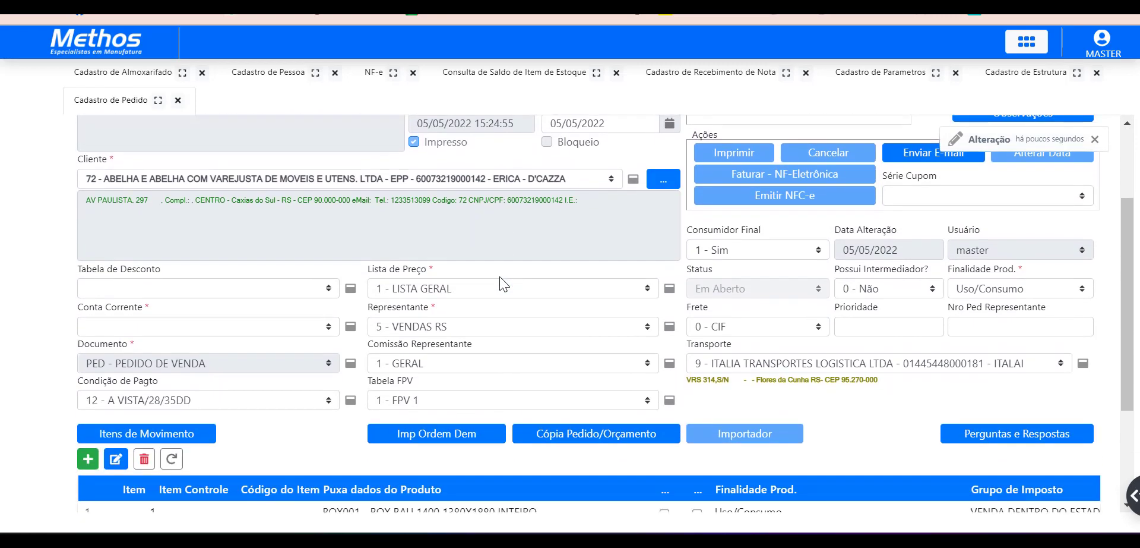
scroll(500, 276, "up", 2)
scroll(500, 276, "down", 1)
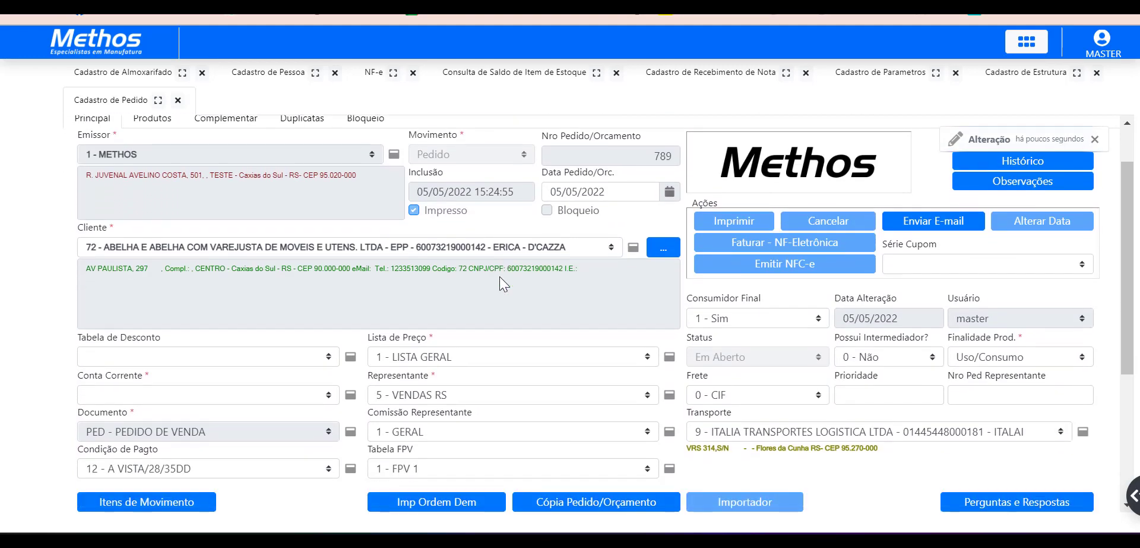
scroll(500, 276, "up", 2)
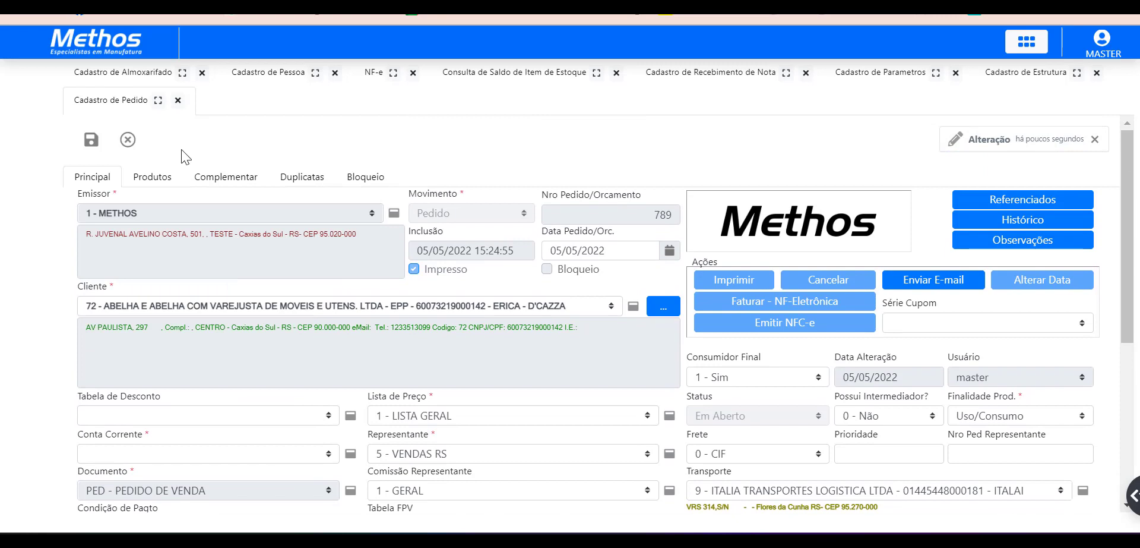
- Save the order without recalculating its items, and bill it with Faturar - NF-Eletrônica
left_click(91, 140)
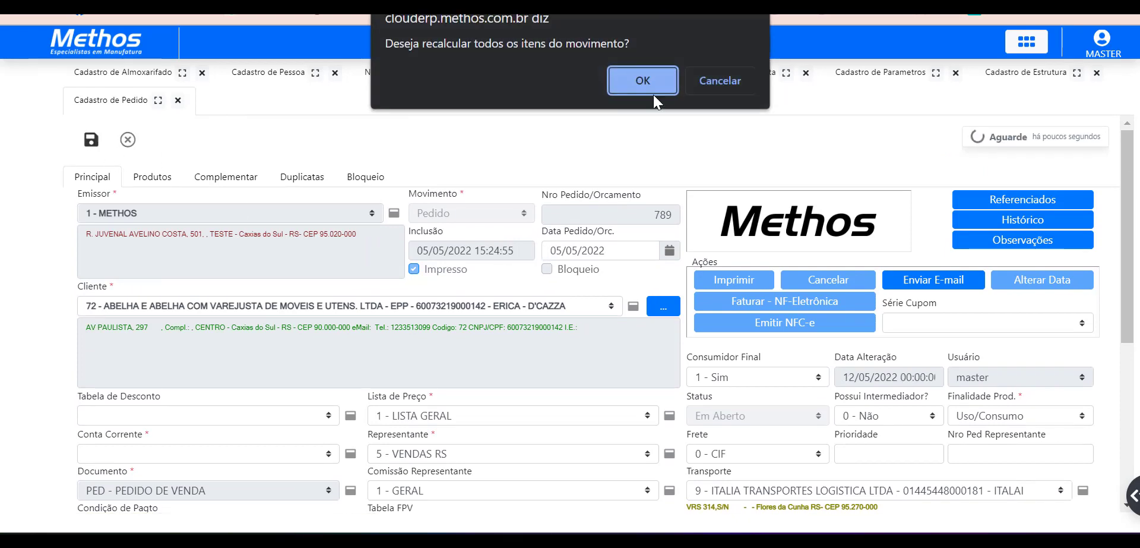
left_click(715, 83)
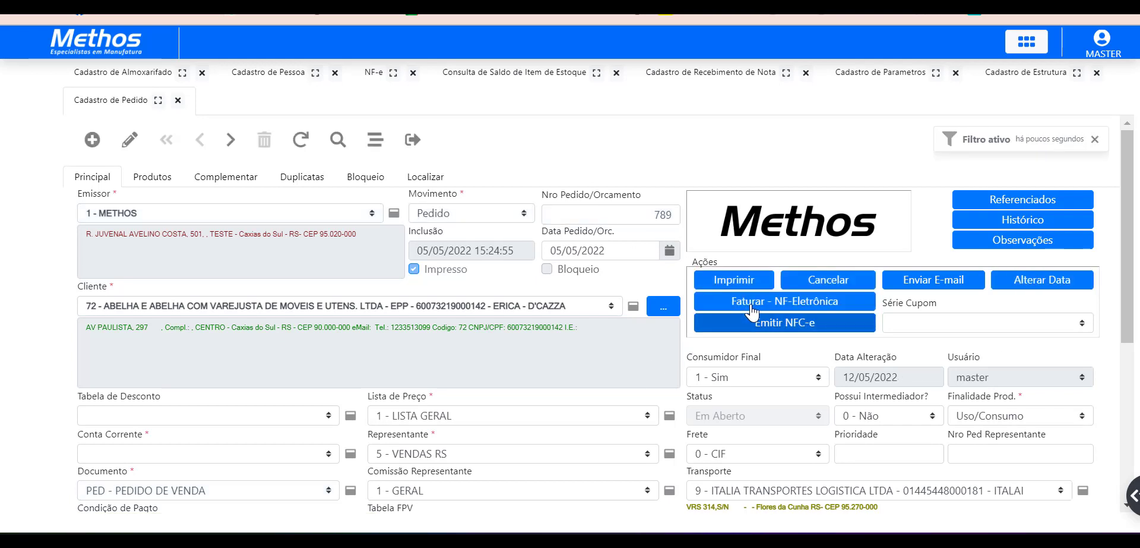
left_click(752, 307)
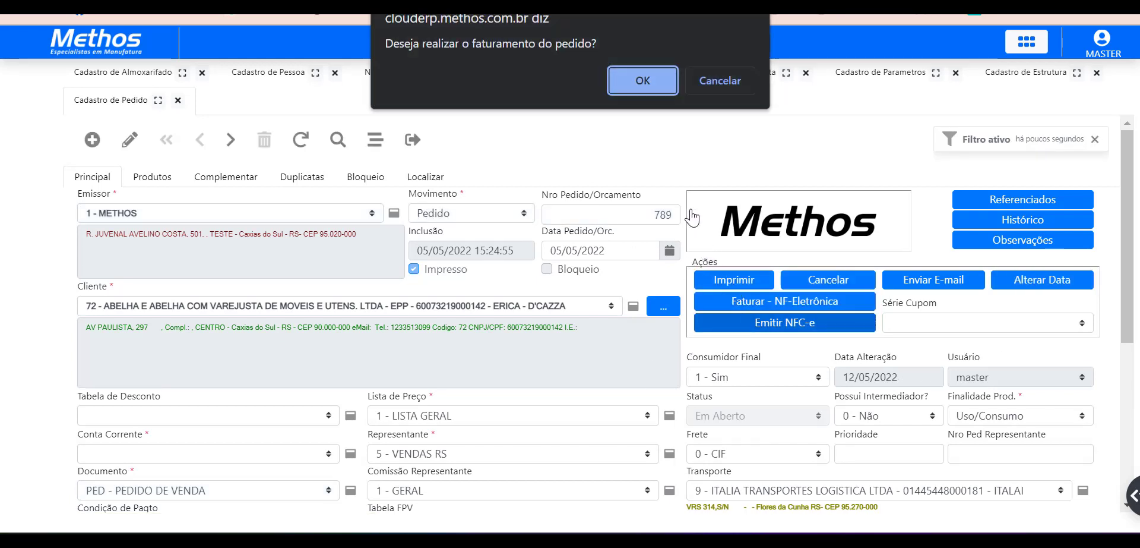
left_click(645, 87)
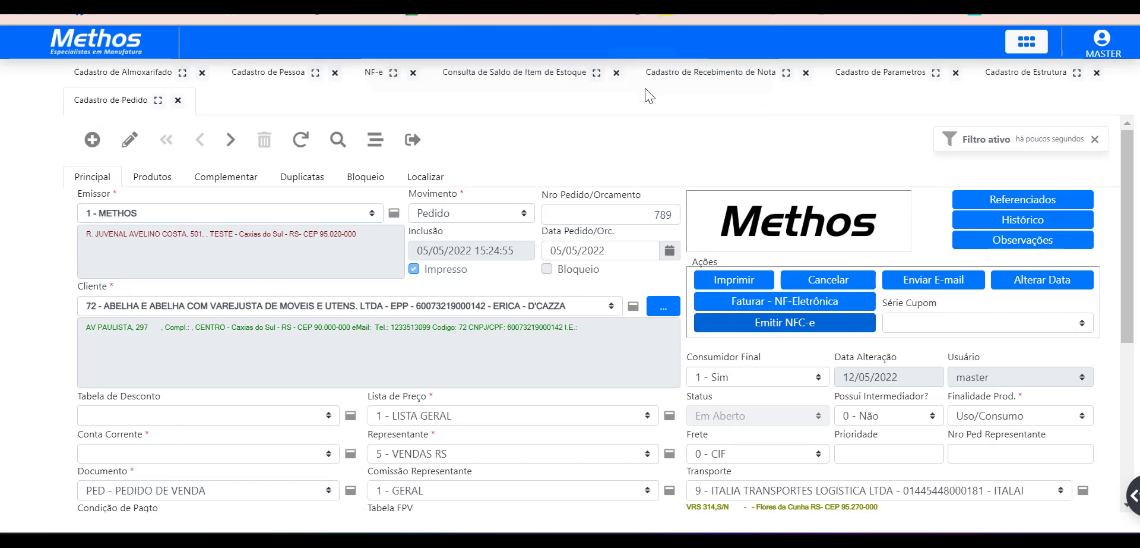
left_click(646, 235)
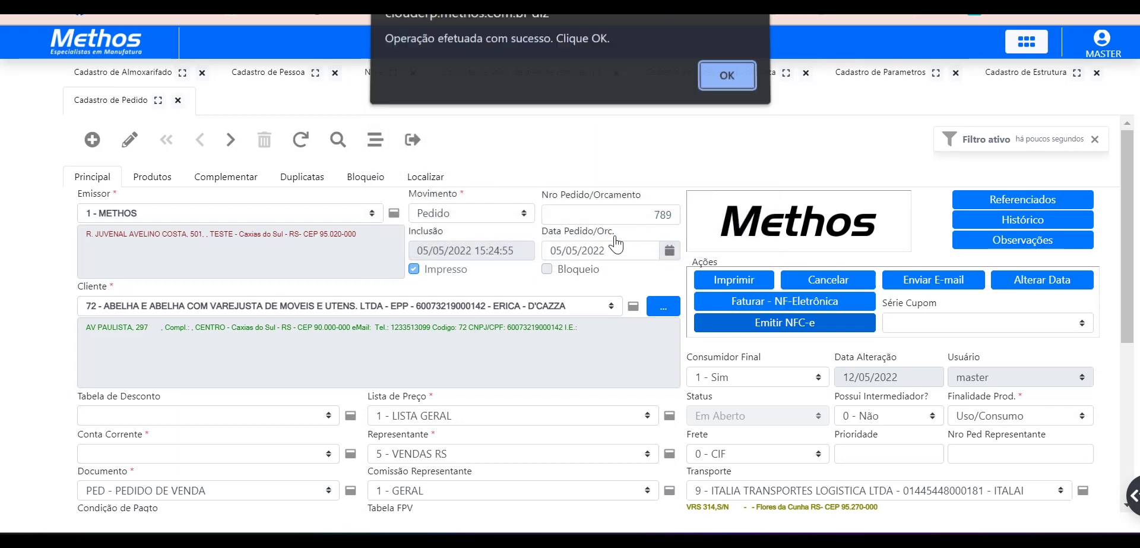
left_click(732, 84)
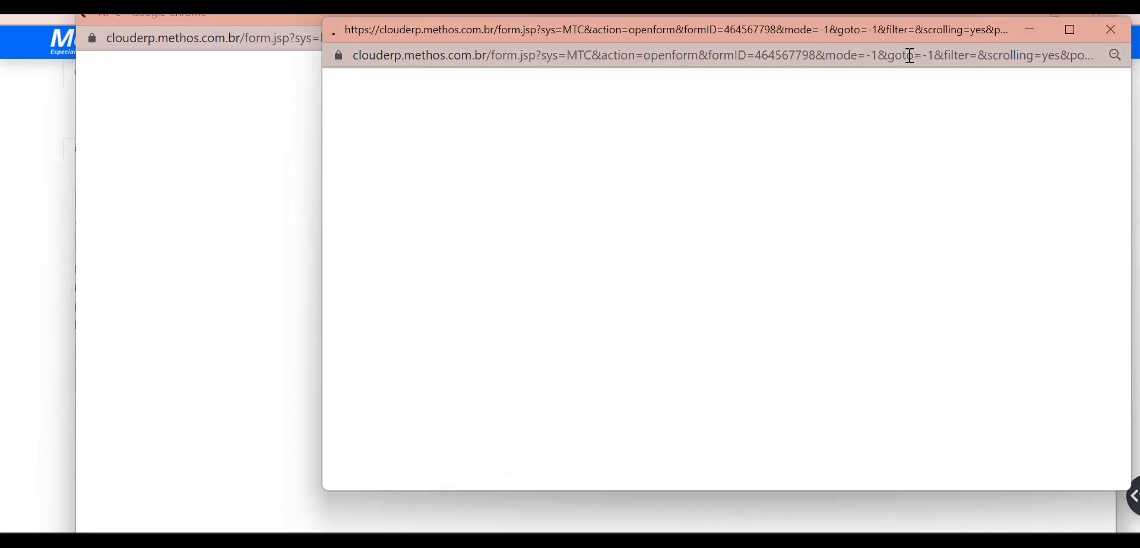
- Open the Importador de Ordens e Demandas from the order's NF-e and set its operation type to Estoque de terceiros em poder da empresa
left_click(1109, 29)
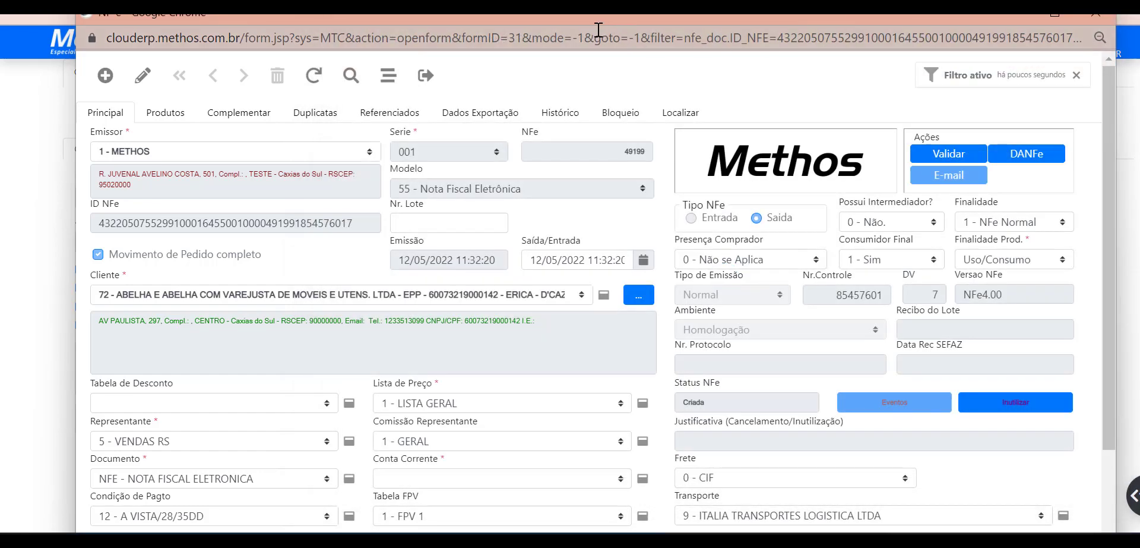
left_click_drag(590, 23, 580, 39)
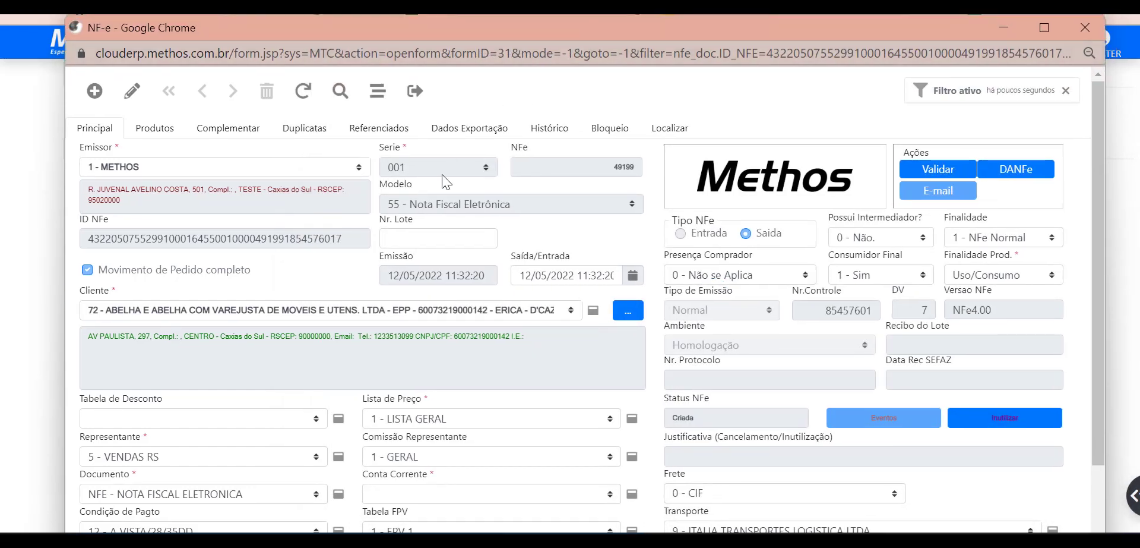
scroll(474, 275, "down", 3)
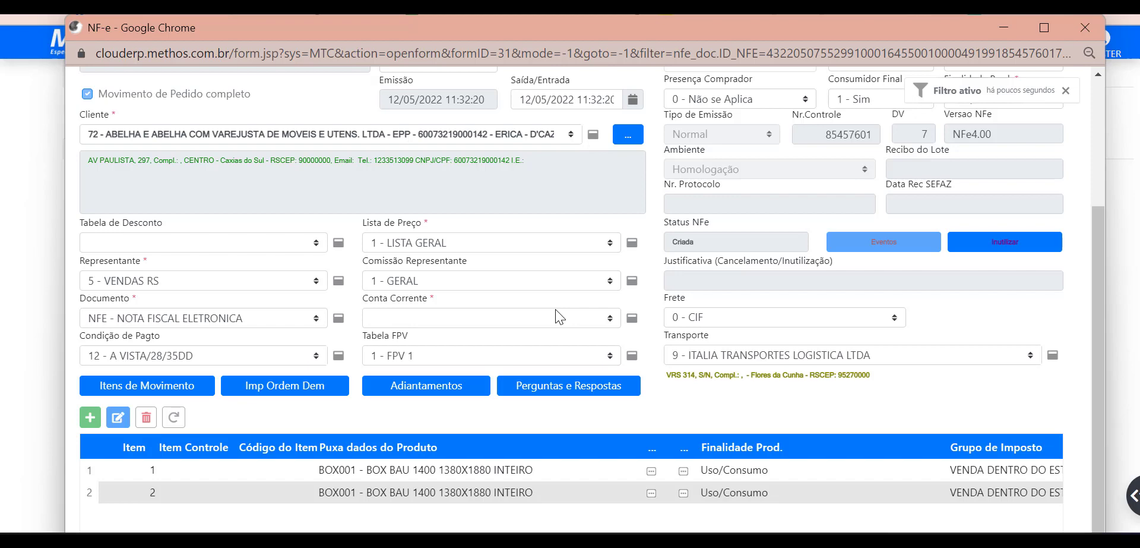
left_click(290, 389)
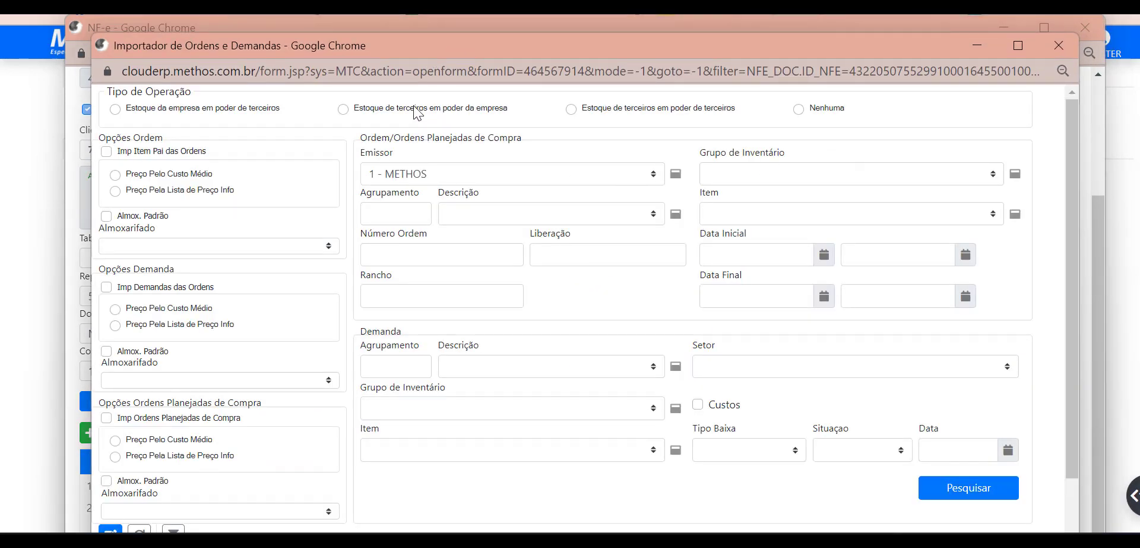
left_click(369, 109)
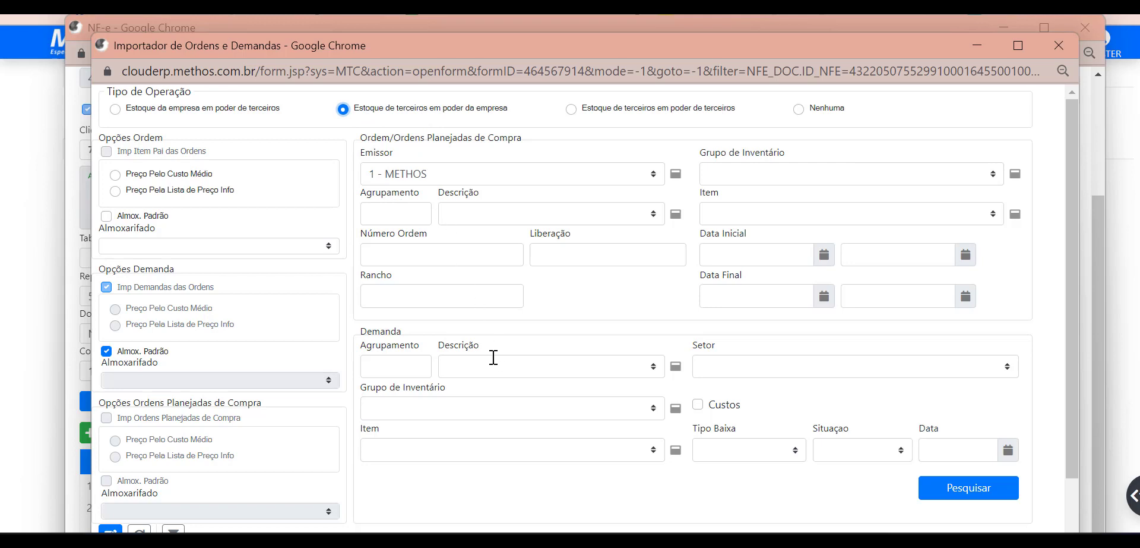
- Try 12;13 in the importer's Número Ordem filter, clear it, and close the importer without importing
left_click(432, 260)
type("12")
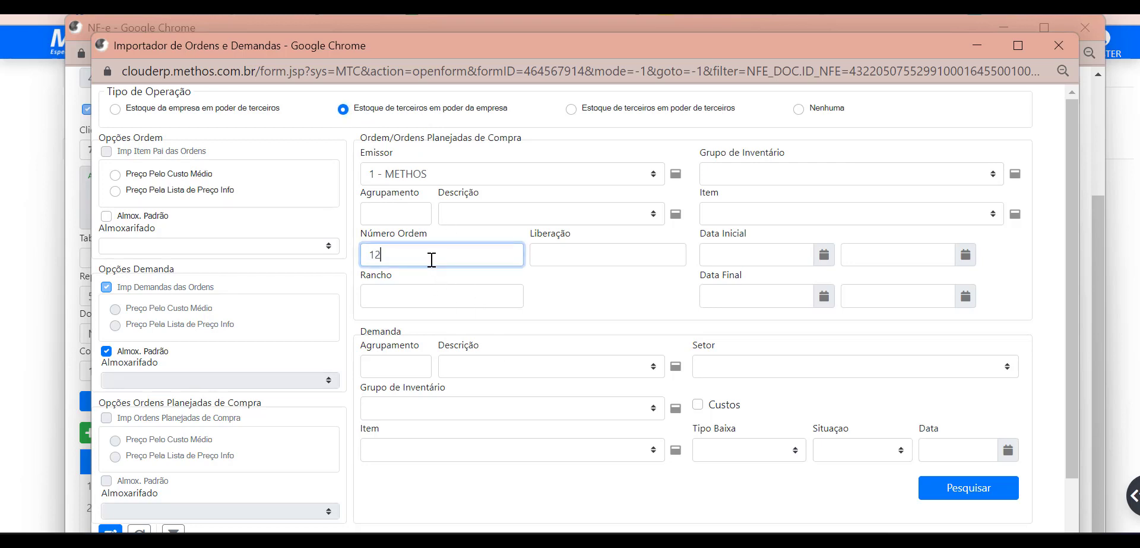
type(";13")
key("BackSpace")
key("BackSpace")
key("BackSpace")
key("BackSpace")
key("BackSpace")
left_click(564, 251)
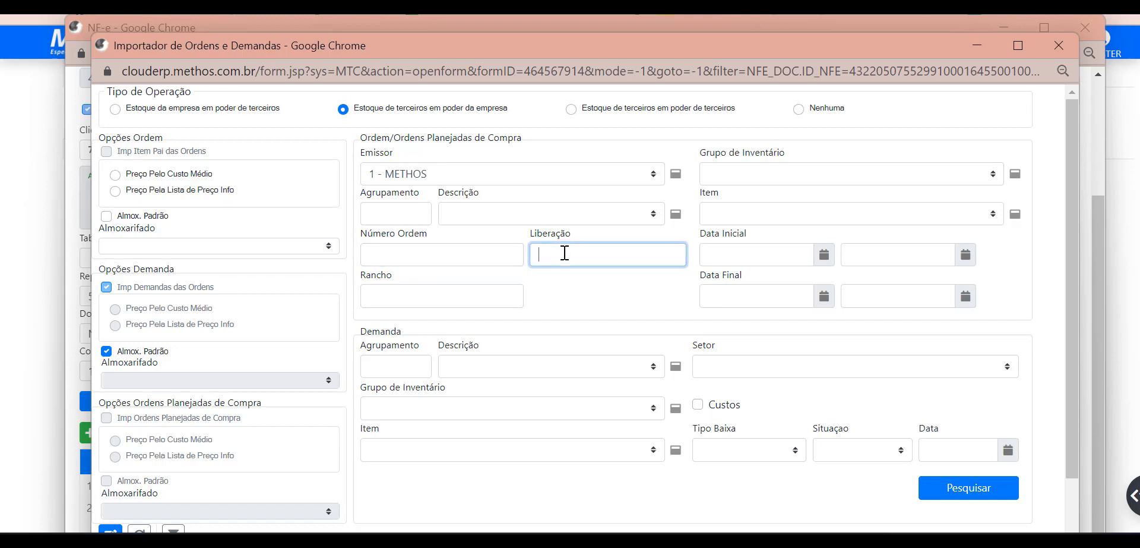
scroll(496, 377, "down", 3)
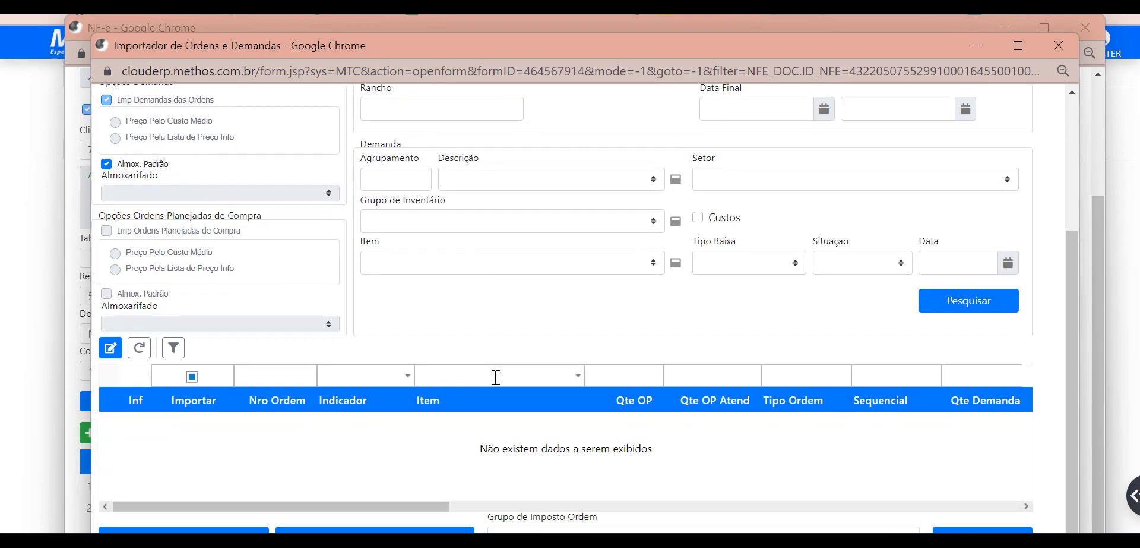
left_click(1060, 46)
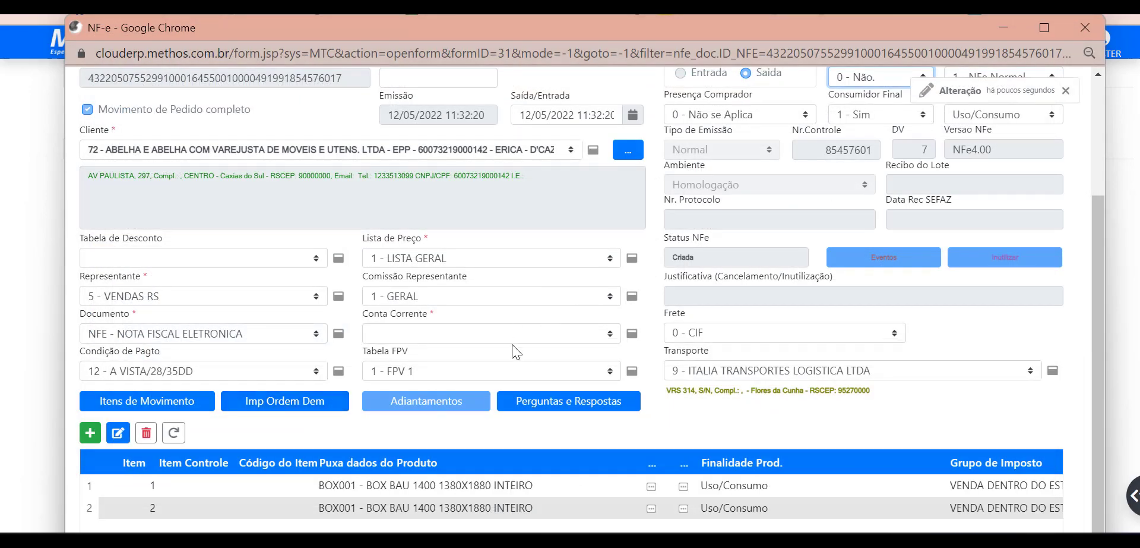
- Review the NF-e's complementary data and the details of its first product item, and close the item and NF-e windows
scroll(514, 351, "down", 1)
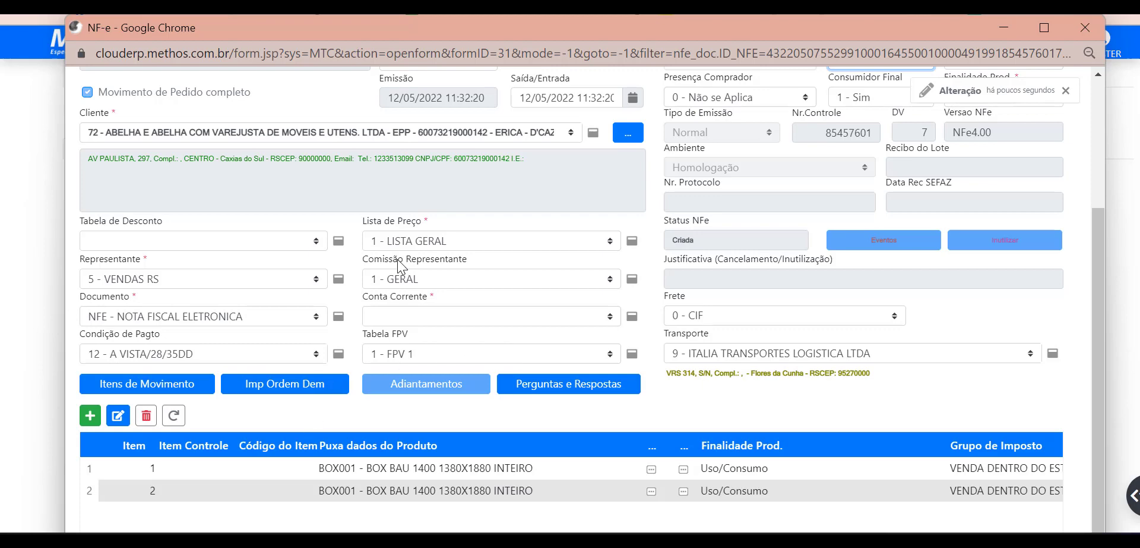
scroll(397, 259, "up", 2)
scroll(397, 259, "up", 1)
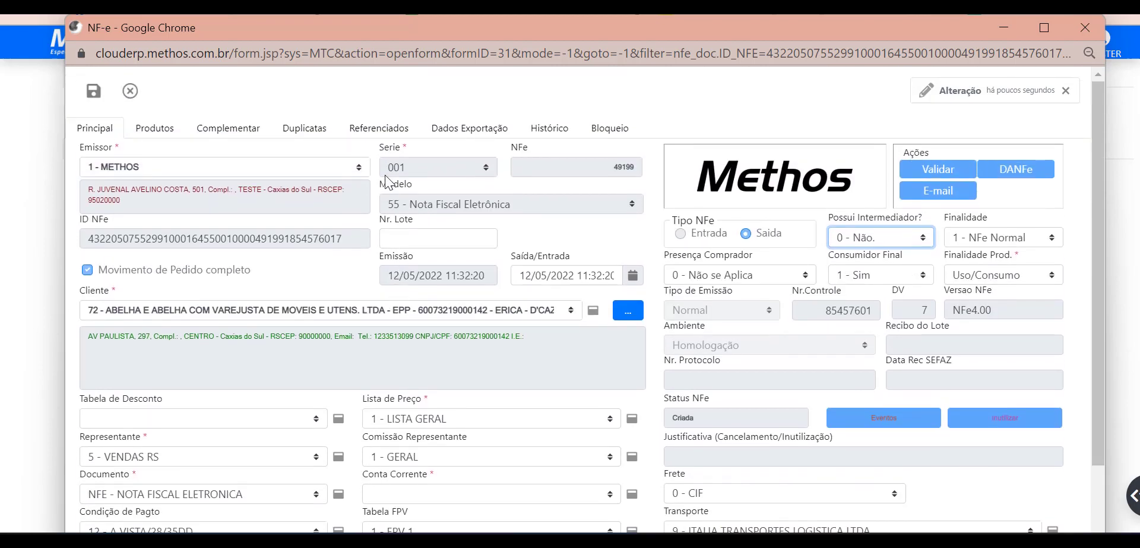
left_click(238, 132)
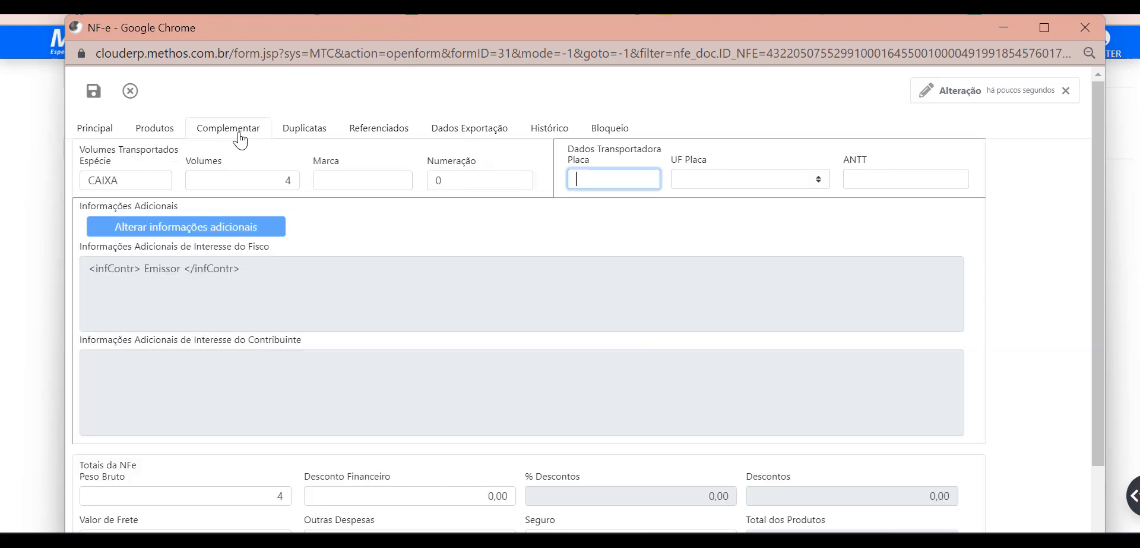
left_click(155, 129)
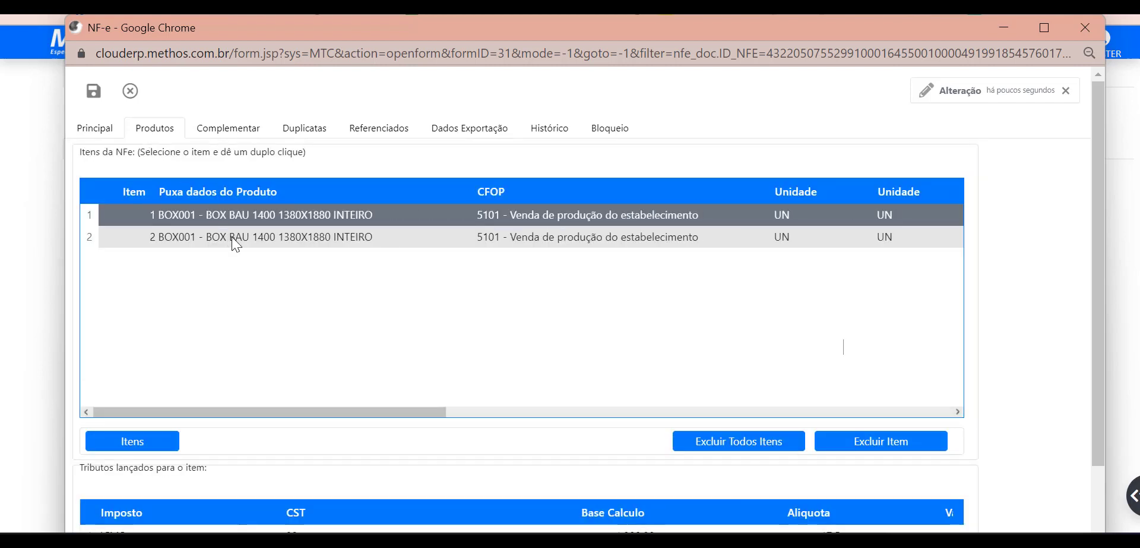
double_click(260, 216)
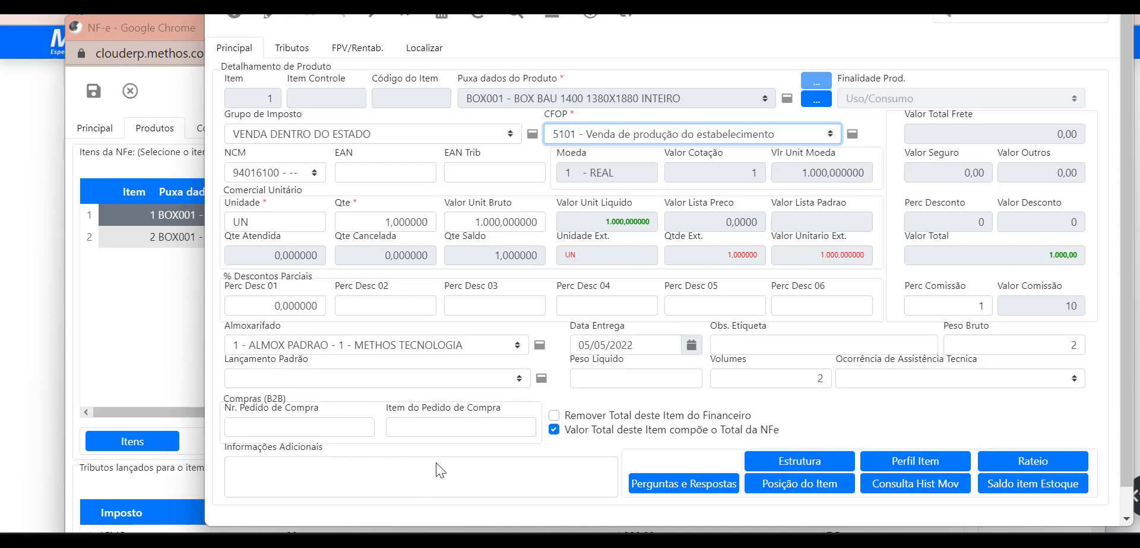
left_click_drag(465, 0, 397, 49)
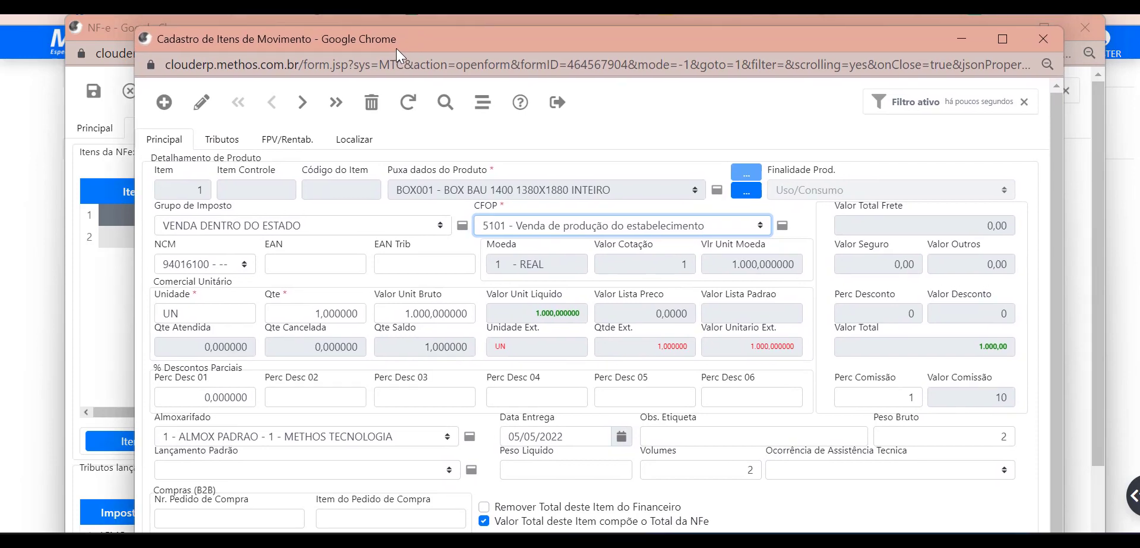
left_click(1047, 44)
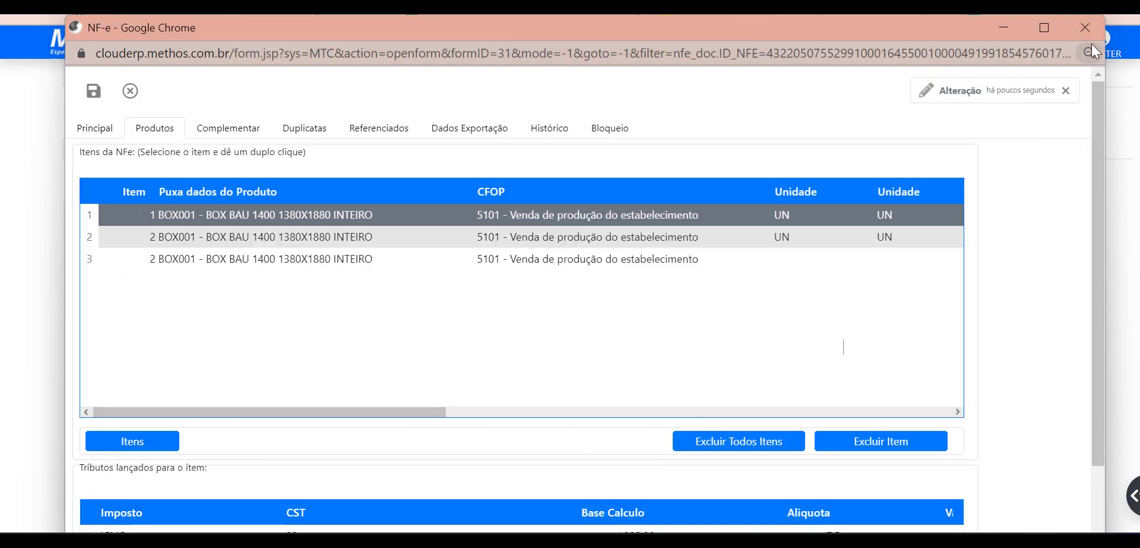
left_click(1086, 28)
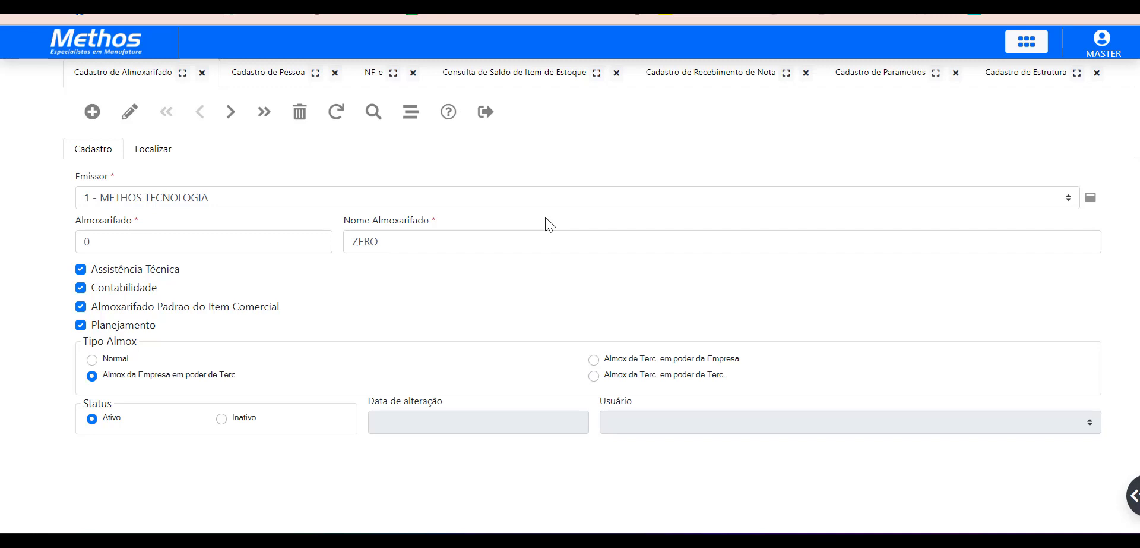
mouse_move(19, 119)
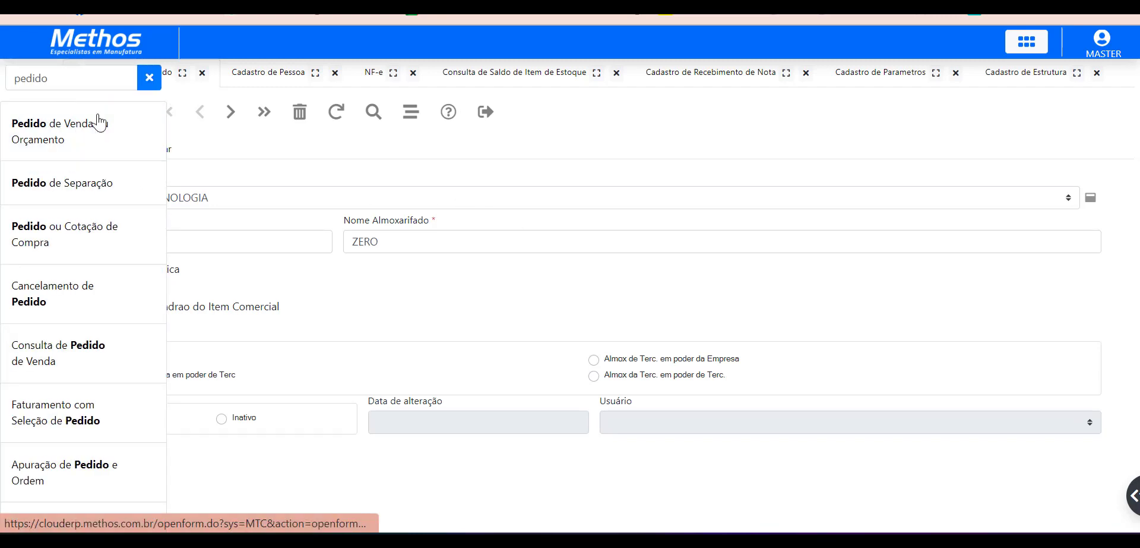